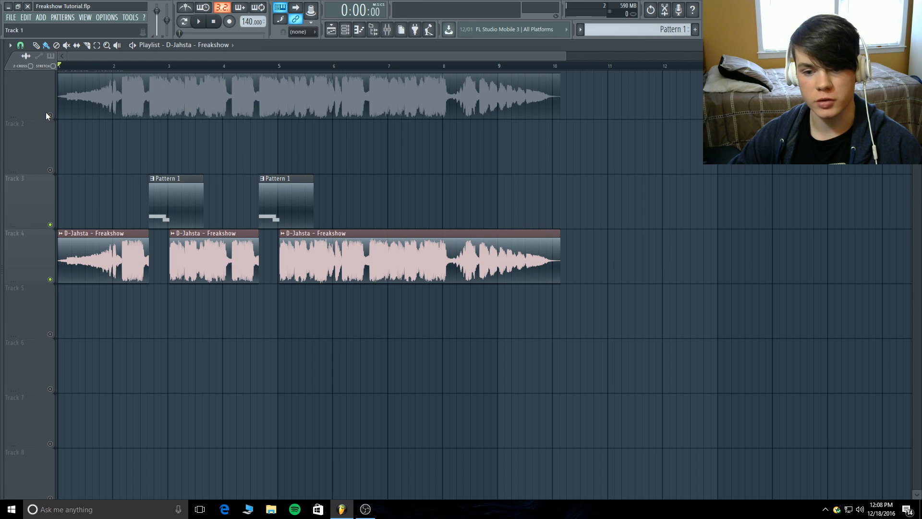
- Solo Track 1 and play the original D-Jahsta - Freakshow clip from the start
click(48, 115)
scroll(144, 100, up, 1)
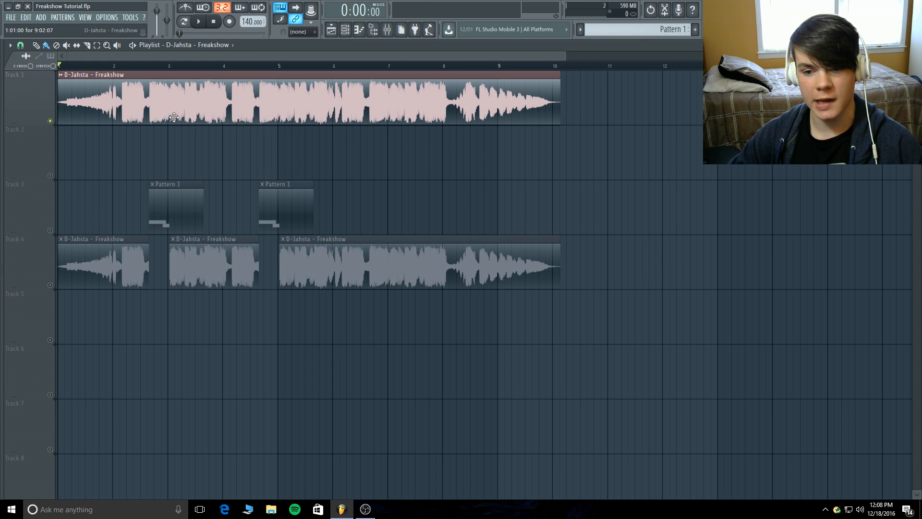
click(202, 24)
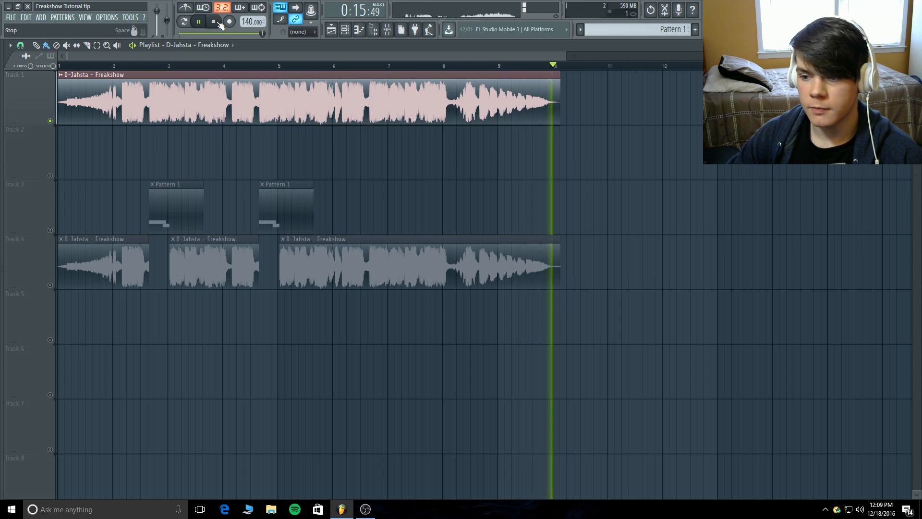
click(217, 22)
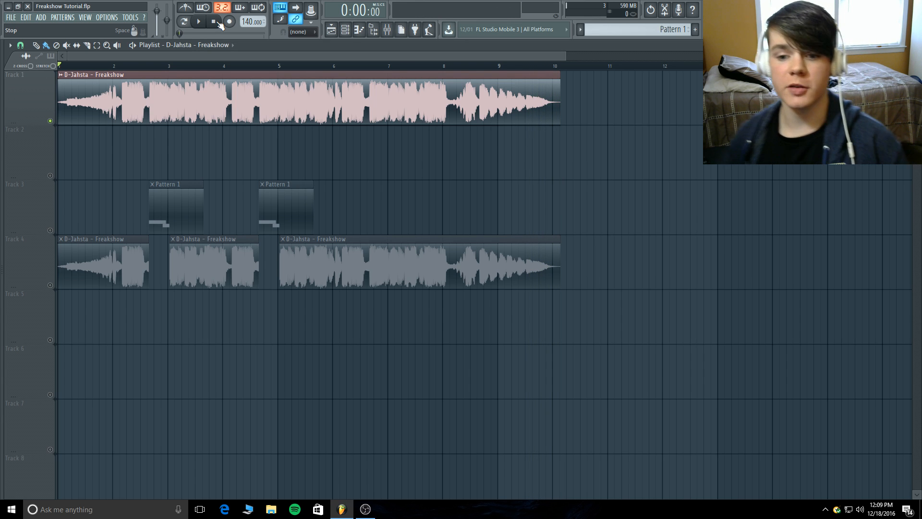
- Play the original Freakshow clip again from just after bar 2 and stop it
click(120, 65)
click(201, 21)
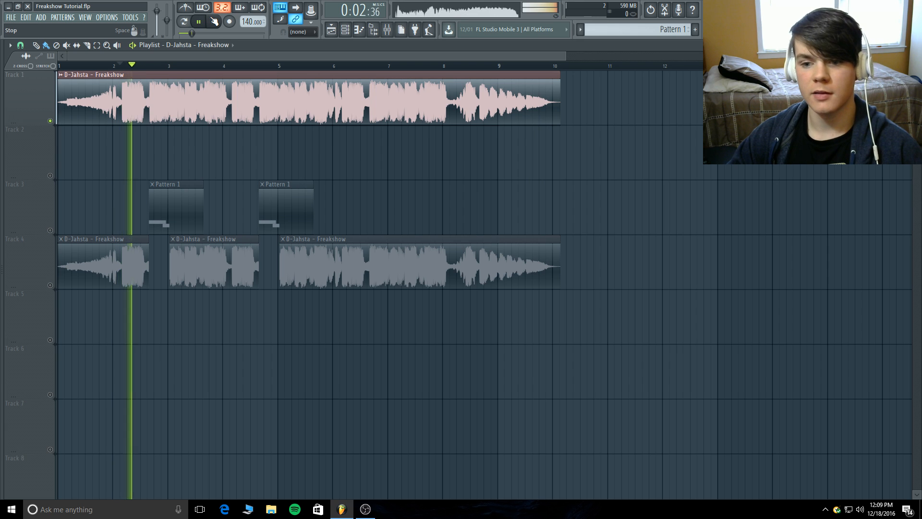
key(space)
- Solo Track 3, unmute Track 4 and play the remade arrangement from the beginning
right_click(50, 230)
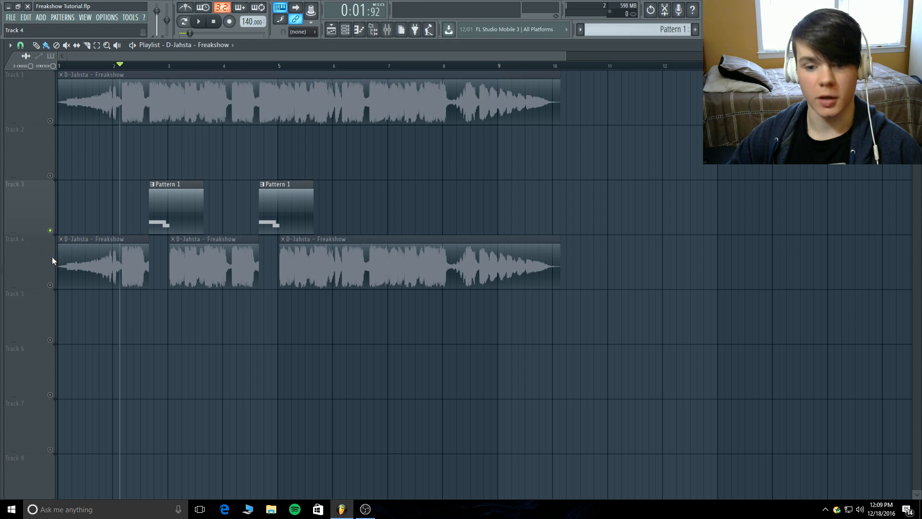
click(50, 285)
click(99, 65)
drag(100, 69, 58, 67)
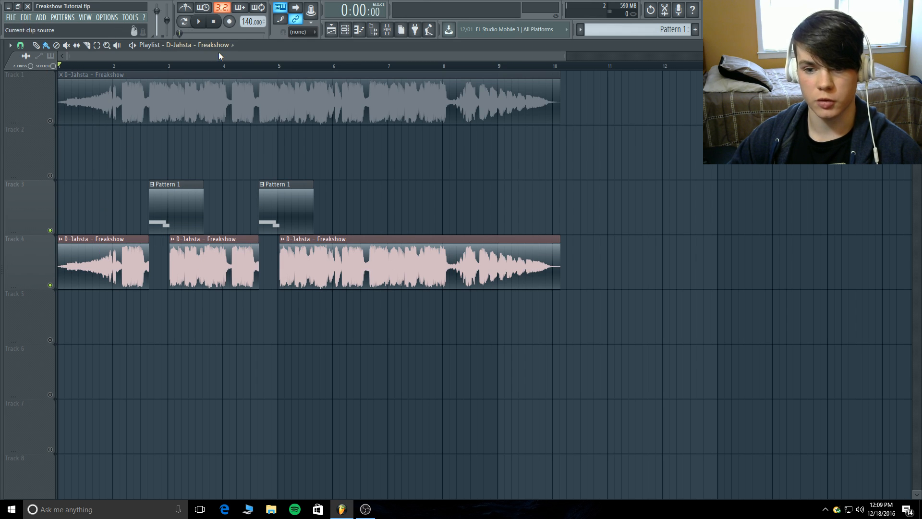
click(197, 22)
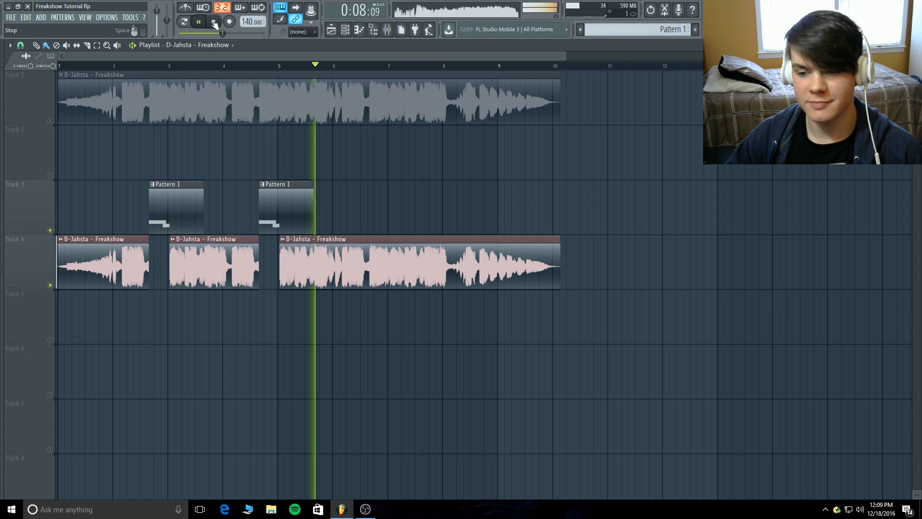
click(214, 22)
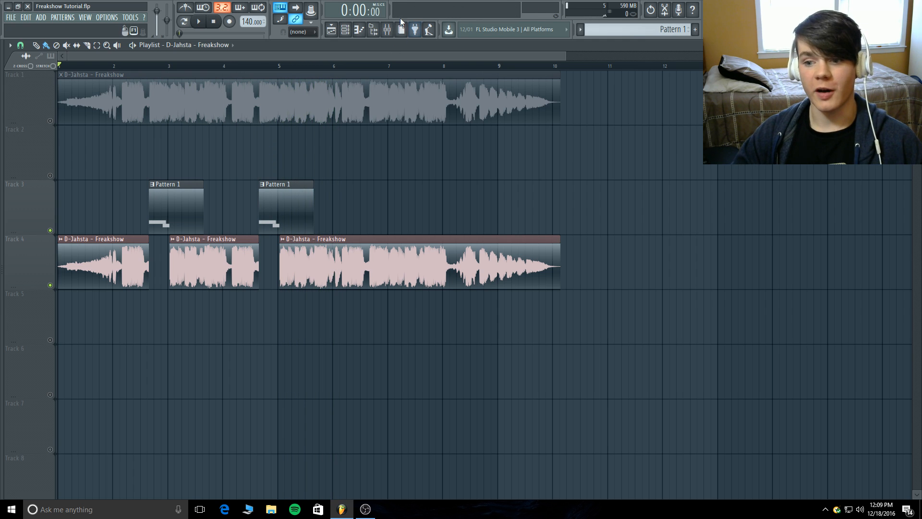
- Examine the Fruity parametric EQ 2 curve on mixer Insert 1, then close the EQ
click(387, 29)
drag(190, 116, 111, 118)
click(573, 147)
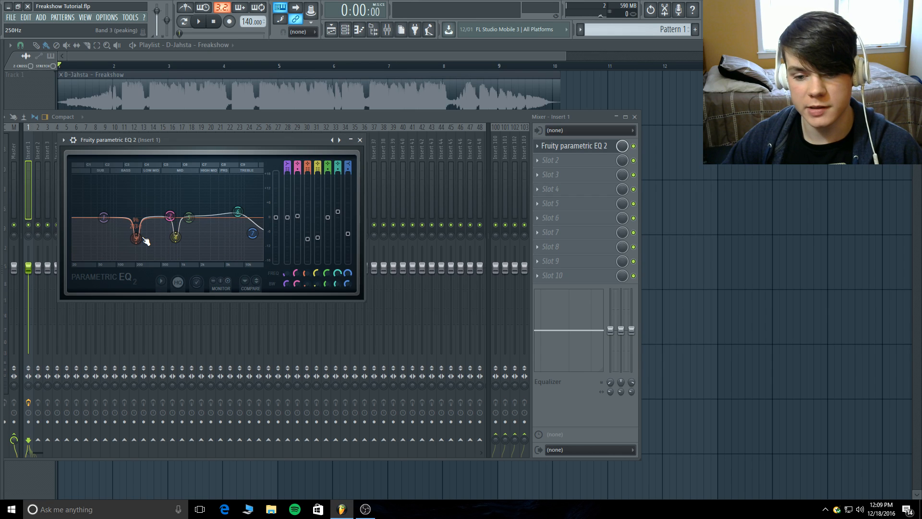
drag(145, 240, 144, 241)
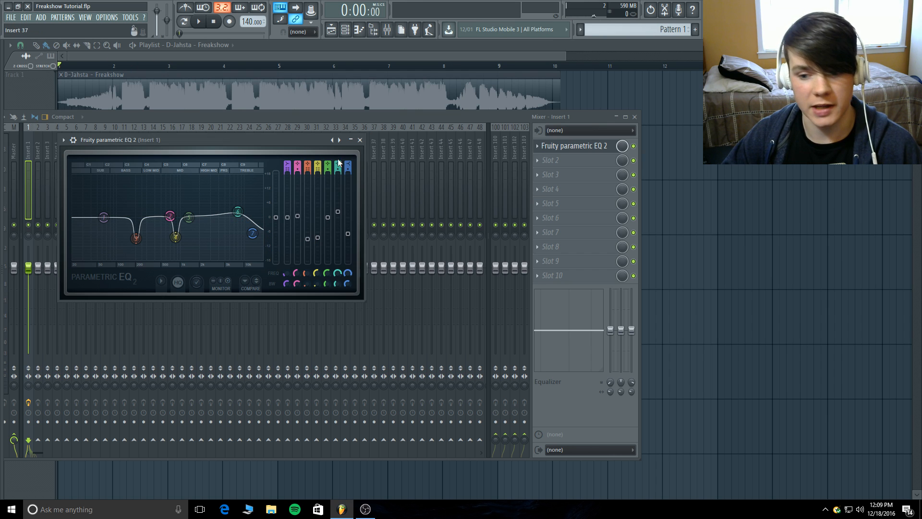
click(359, 139)
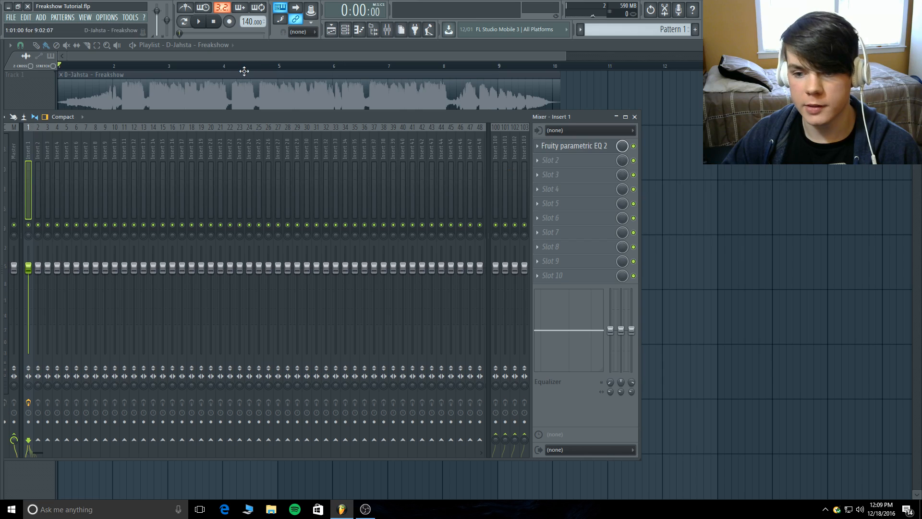
- Look at Pattern 1's notes in the piano roll and open the Serum instrument from the channel rack
click(285, 59)
double_click(185, 198)
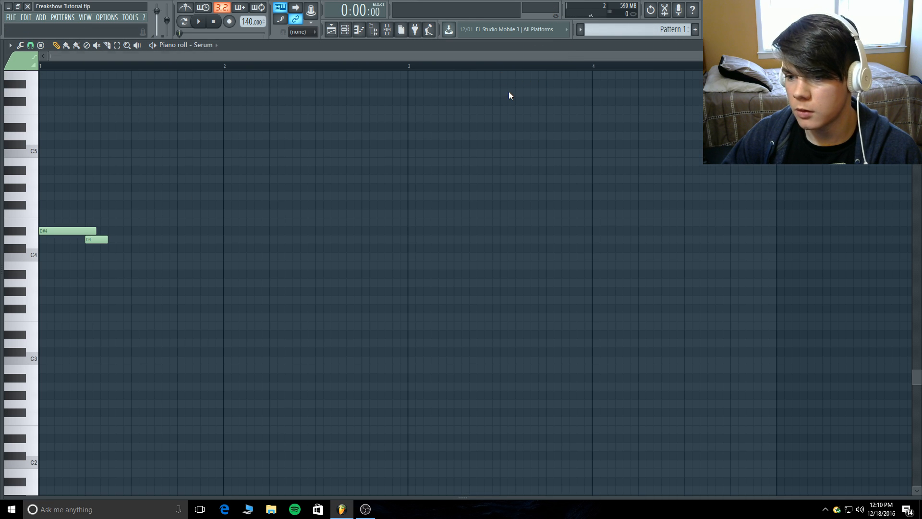
click(336, 30)
click(346, 30)
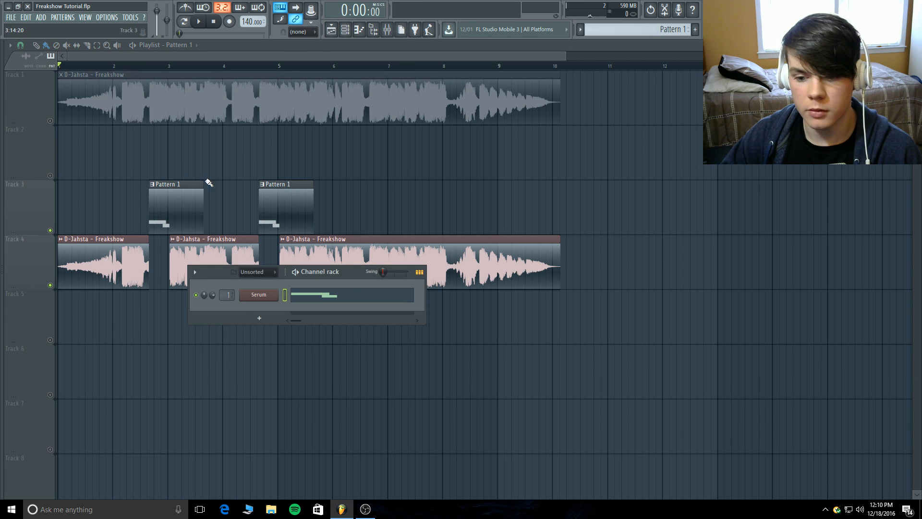
click(247, 298)
mouse_move(241, 84)
mouse_down()
mouse_move(260, 67)
mouse_move(266, 74)
mouse_move(243, 80)
mouse_move(243, 72)
mouse_up()
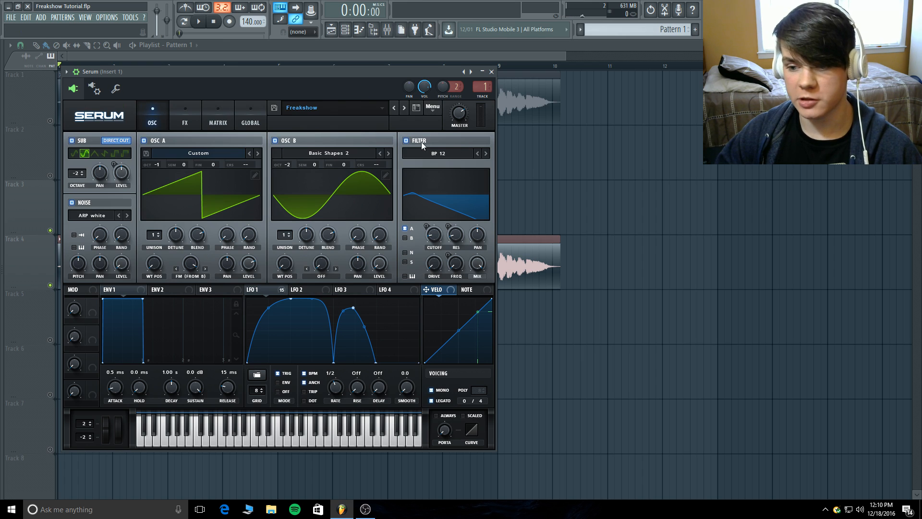
- Turn off the filter, sub, noise and oscillator B in Serum, keeping only oscillator A enabled
click(406, 141)
click(73, 141)
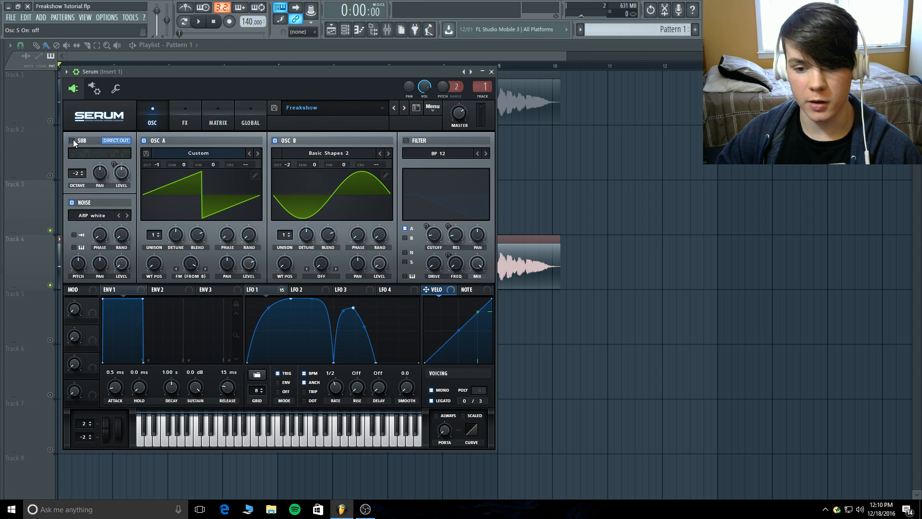
click(72, 202)
click(275, 140)
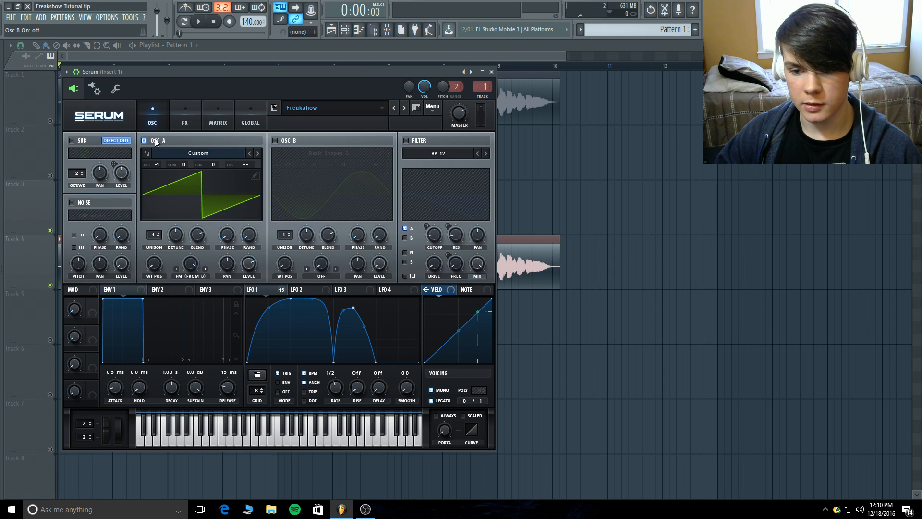
- Disable all active Serum effects: reverb, filter, chorus, hyper/dimension, phaser, distortion, compressor and EQ
click(184, 111)
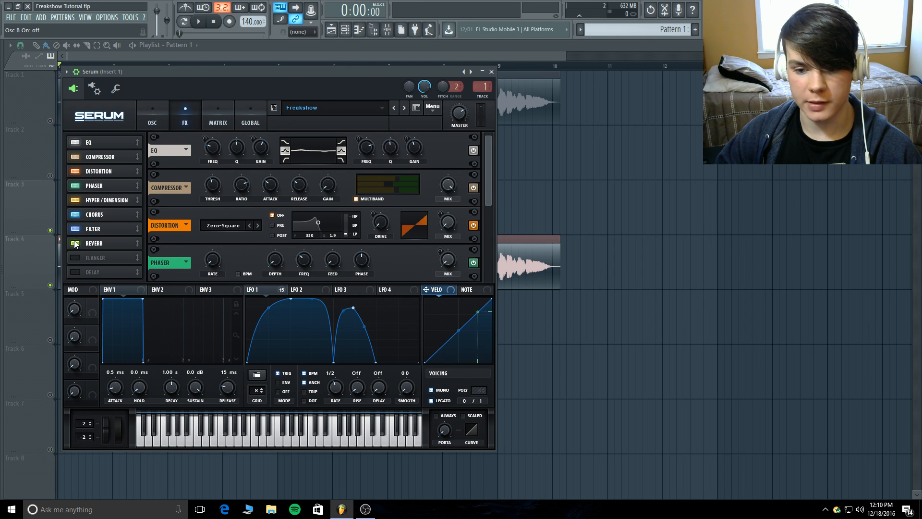
click(75, 243)
click(75, 228)
click(75, 214)
click(76, 200)
click(76, 186)
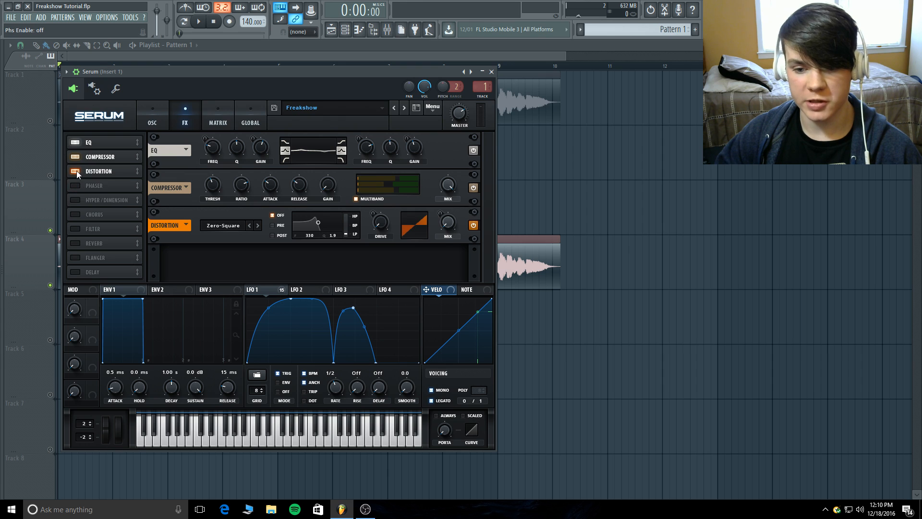
click(75, 171)
click(75, 157)
click(75, 143)
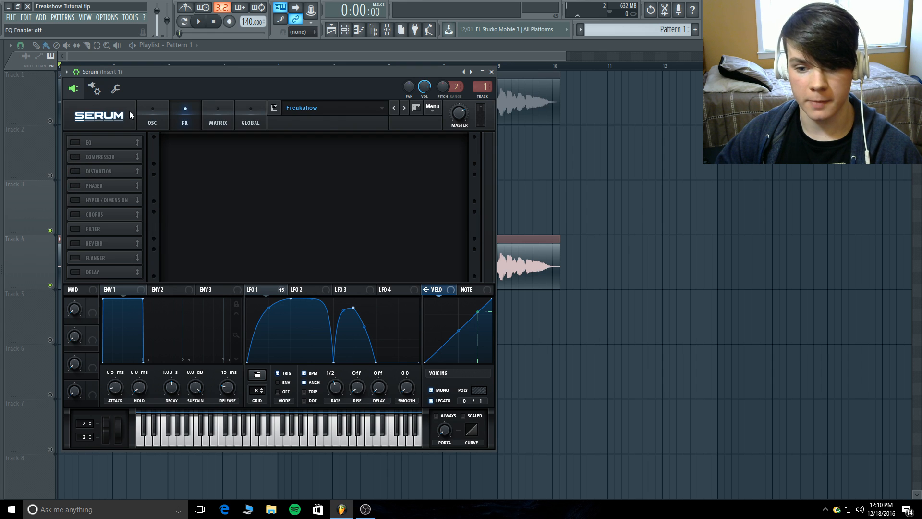
- Check oscillator A's FM (From B) warp setting, turn on oscillator B and play the pattern
click(144, 114)
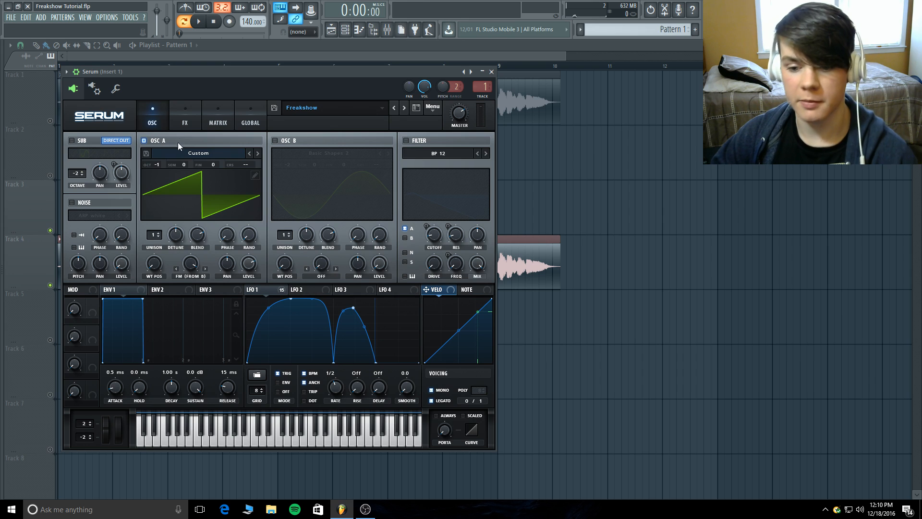
mouse_move(252, 264)
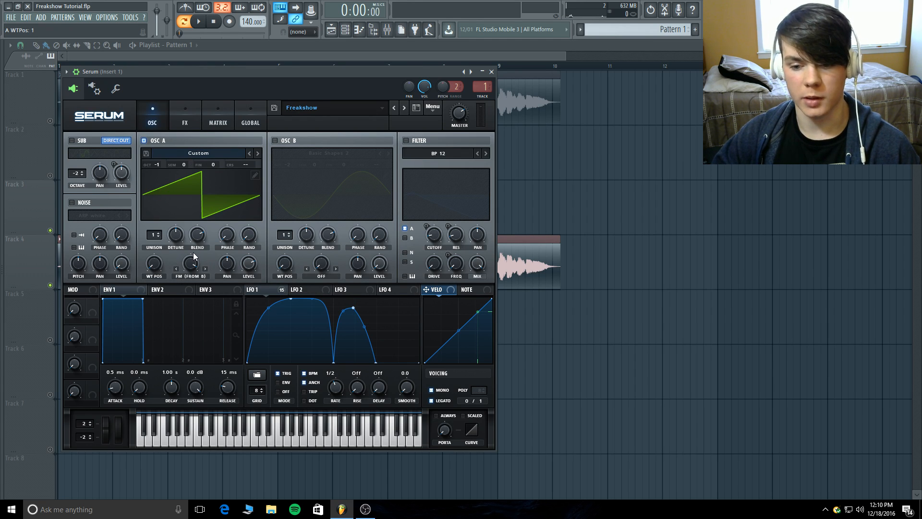
mouse_move(194, 267)
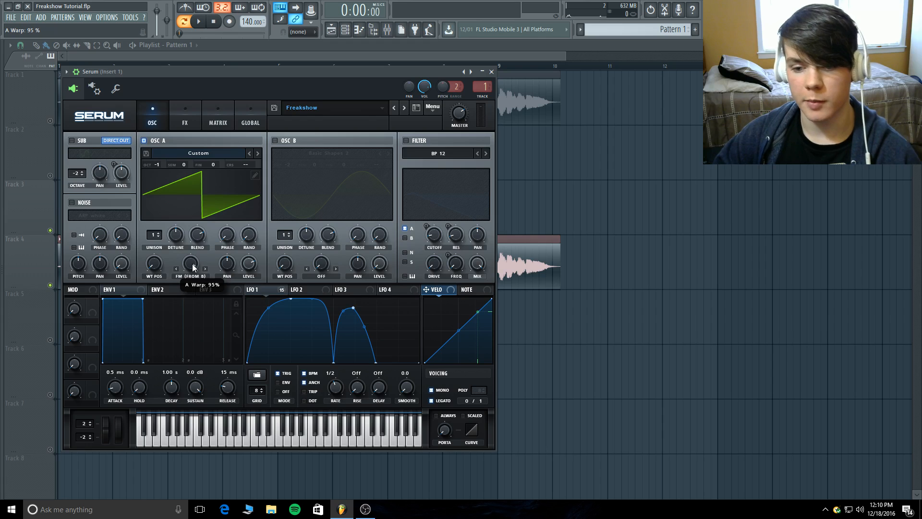
click(275, 140)
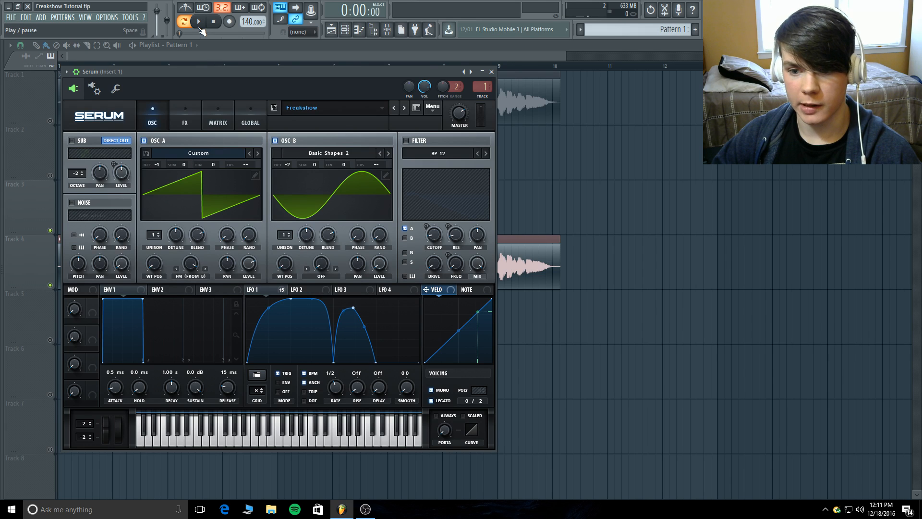
click(201, 22)
click(211, 22)
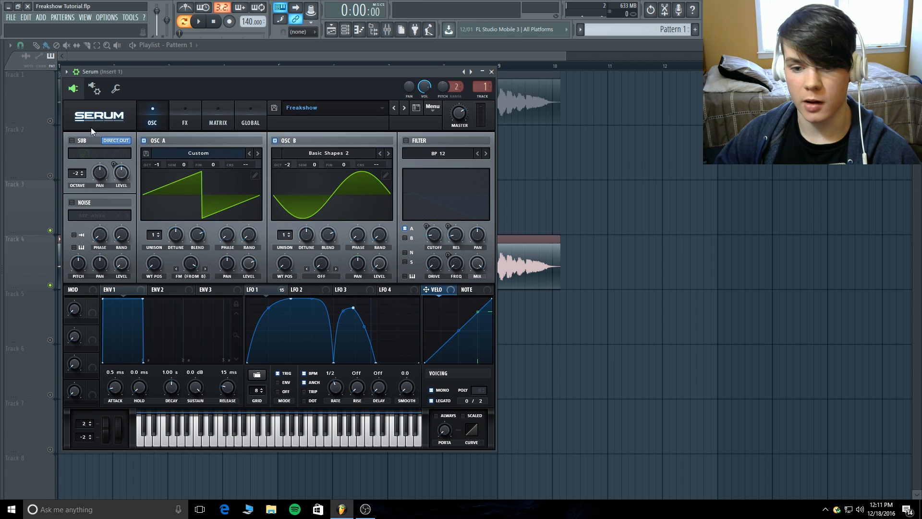
- Turn on the sub oscillator with the RoundRect shape and switch off oscillators A and B
click(71, 140)
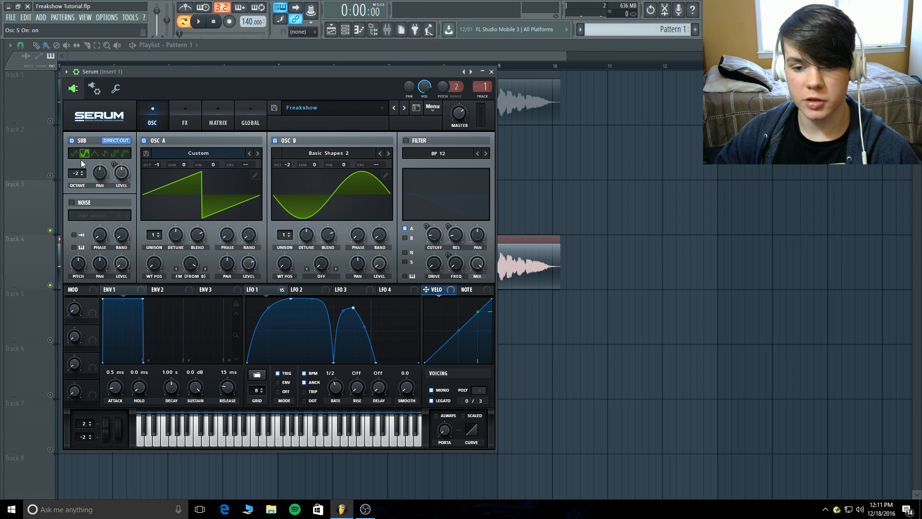
click(83, 153)
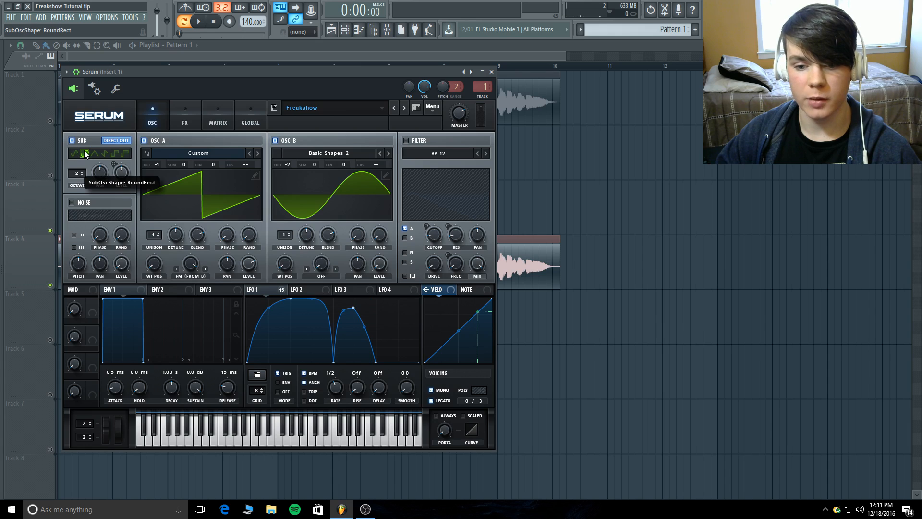
click(143, 141)
click(275, 141)
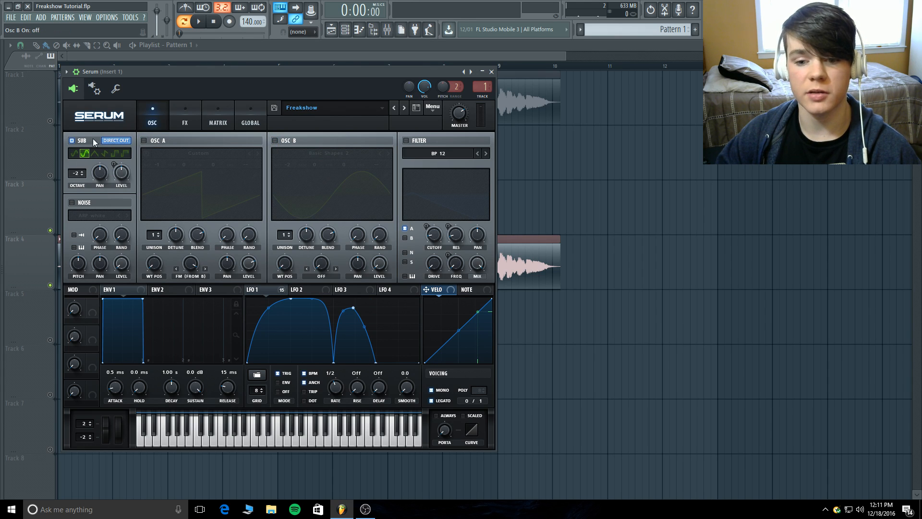
- Set the sub oscillator to the sine shape and play the pattern to hear it alone
click(73, 153)
click(198, 22)
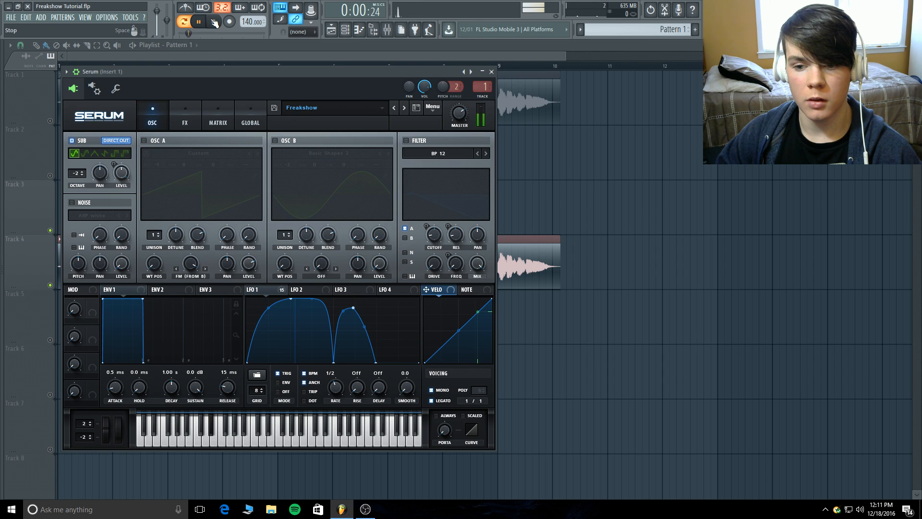
click(213, 21)
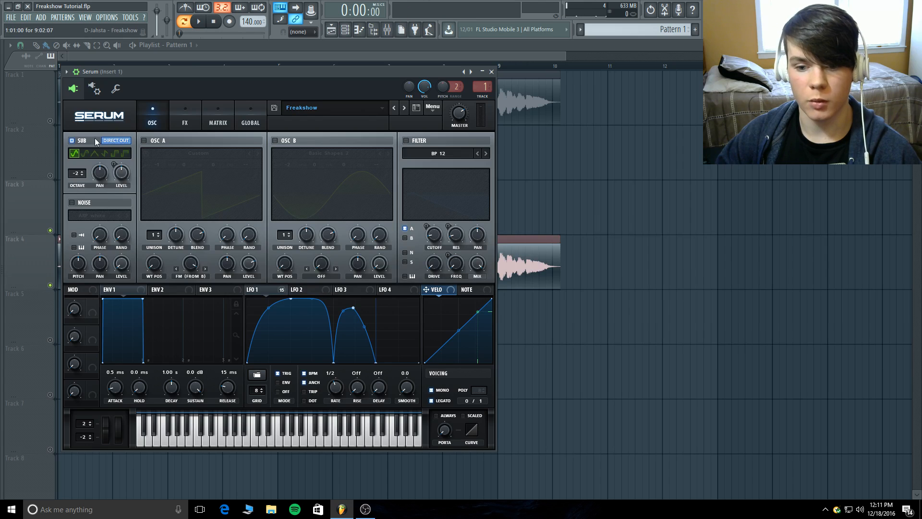
- Set the sub shape to RoundRect, play it alone and turn oscillators A and B on
click(86, 153)
click(199, 23)
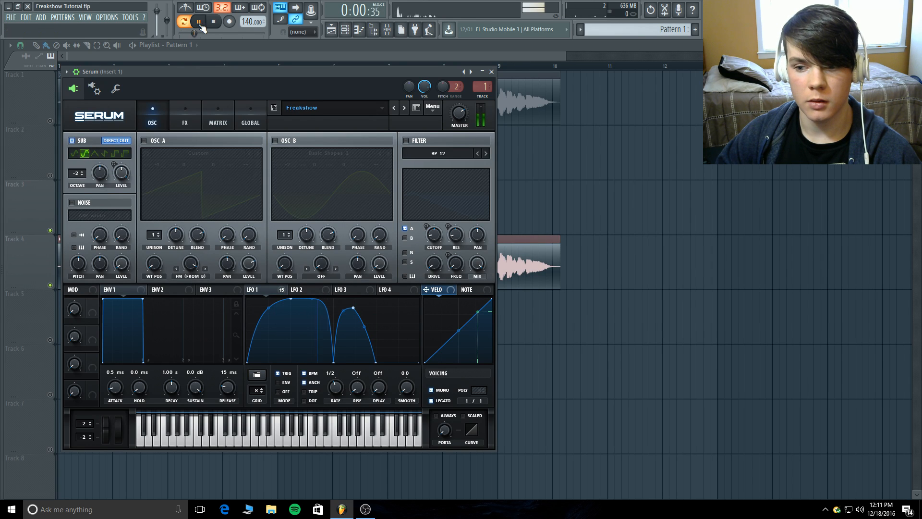
click(199, 21)
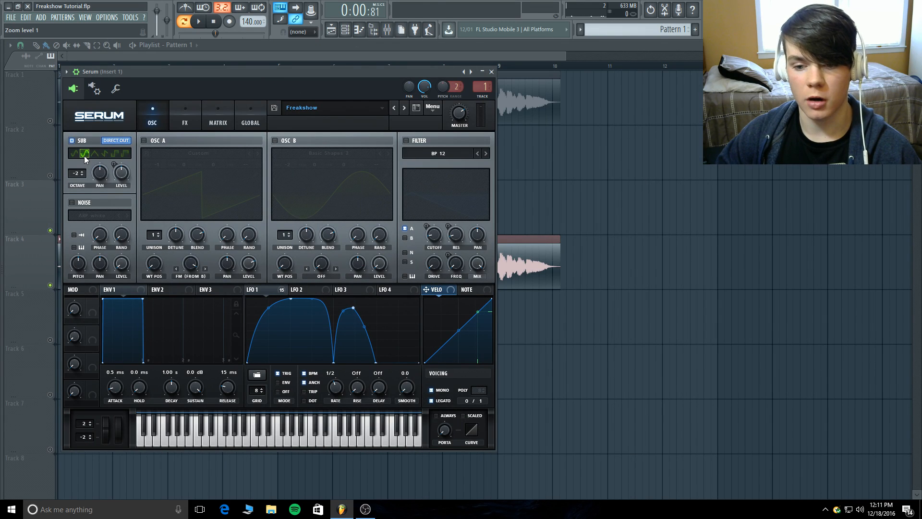
click(143, 140)
click(282, 139)
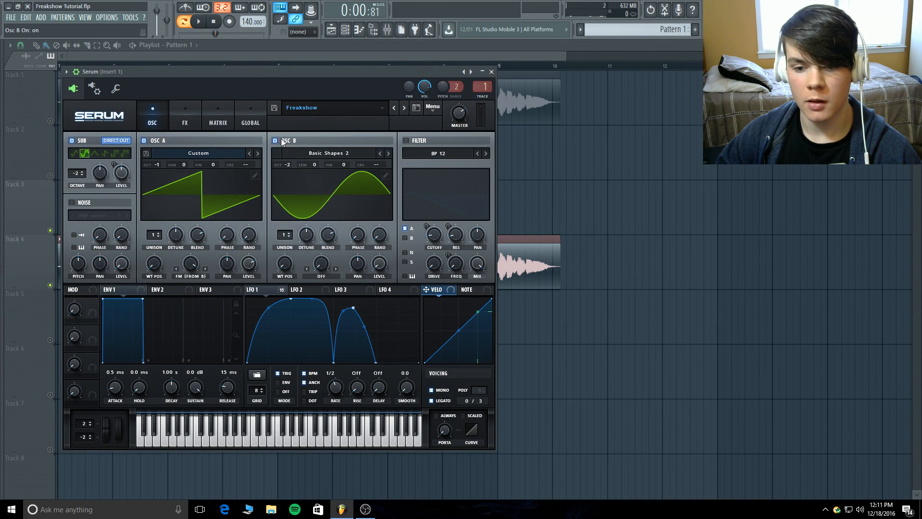
- Show LFO 1's modulation on the sub level and turn on the ARP white noise oscillator
click(257, 290)
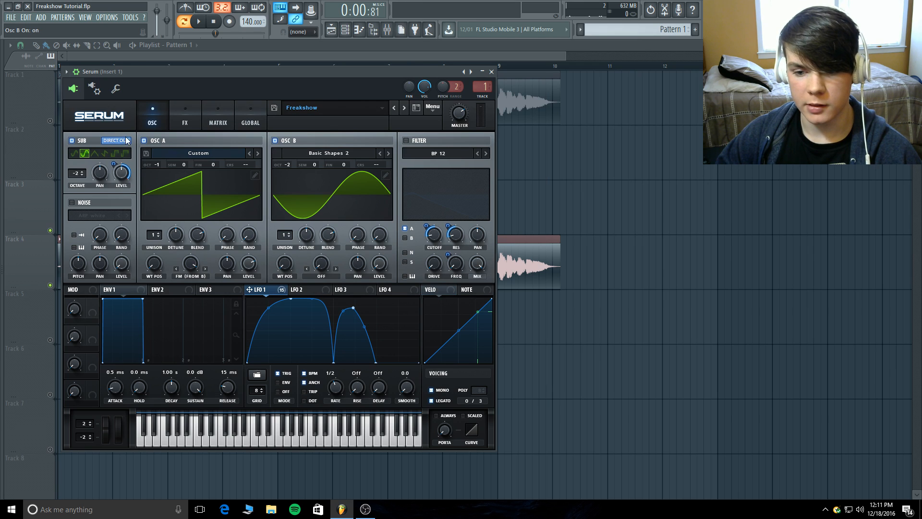
mouse_move(112, 165)
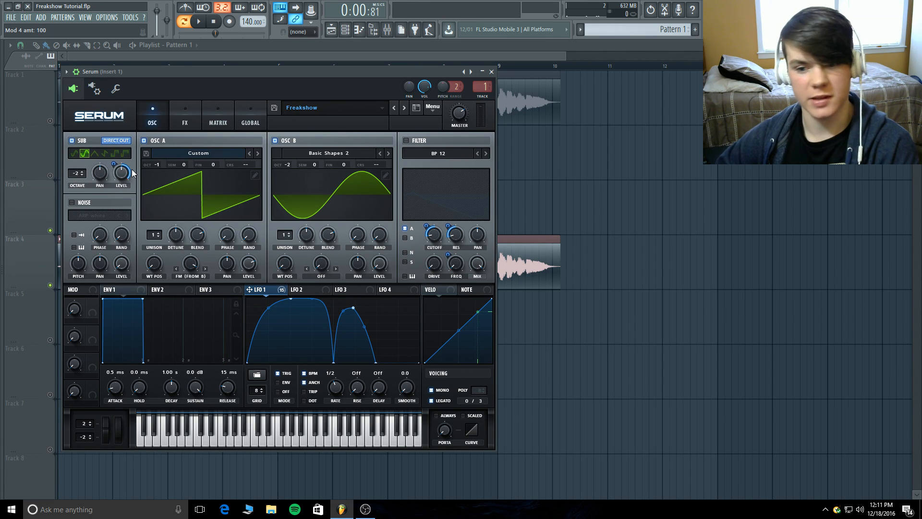
click(72, 202)
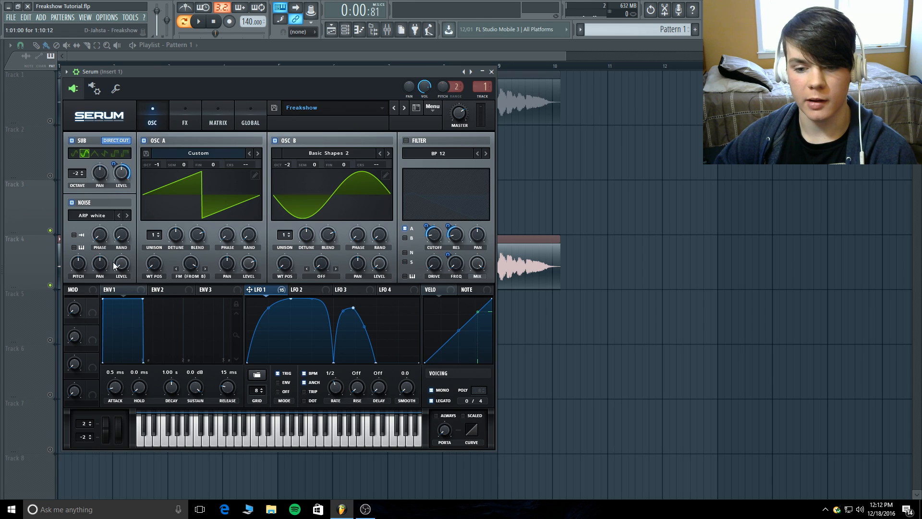
- Turn off the noise oscillator, turn on the BP 12 filter with its modulated cutoff, and play the pattern
click(73, 202)
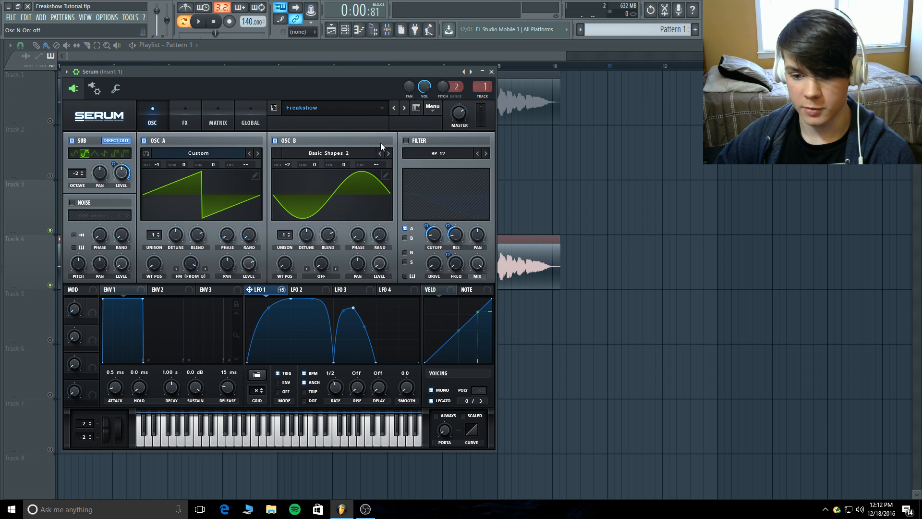
click(406, 140)
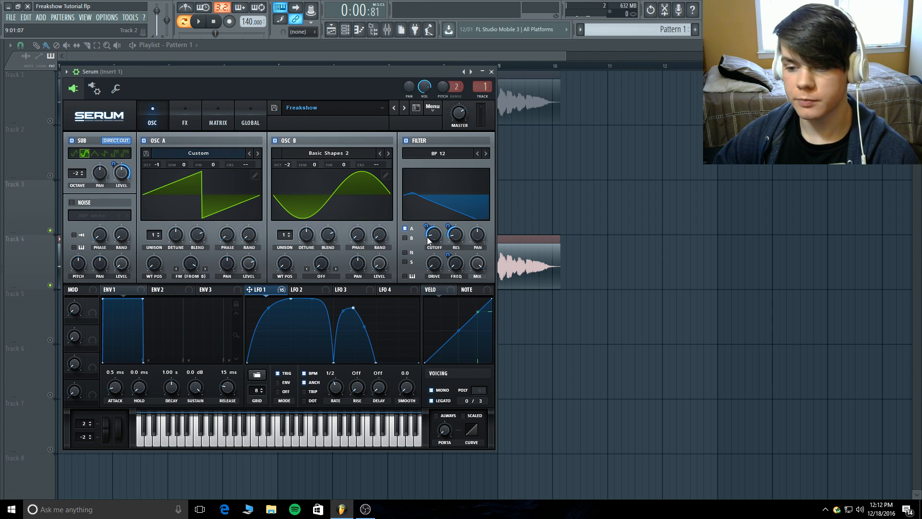
mouse_move(437, 238)
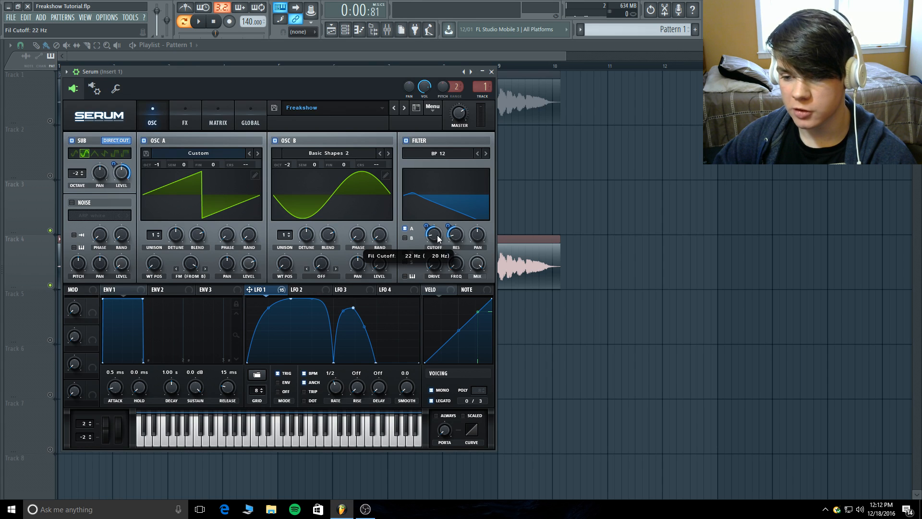
drag(426, 225, 426, 225)
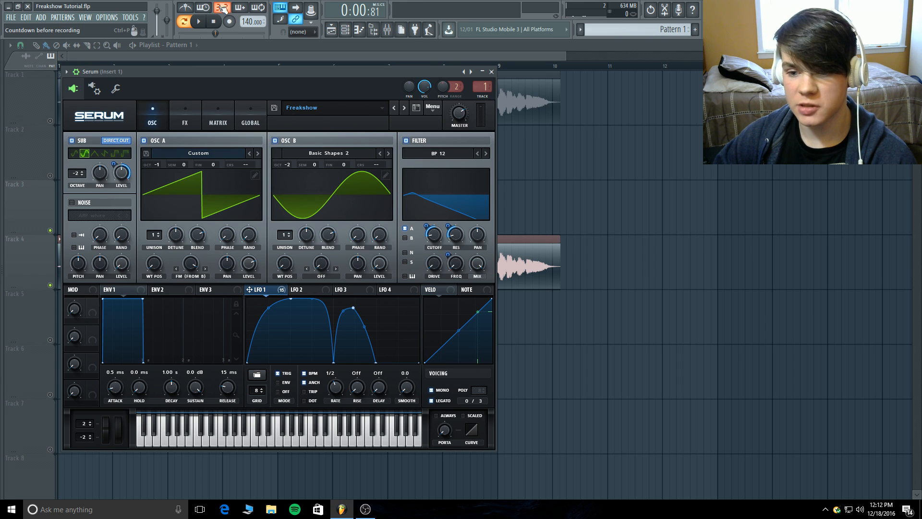
click(208, 22)
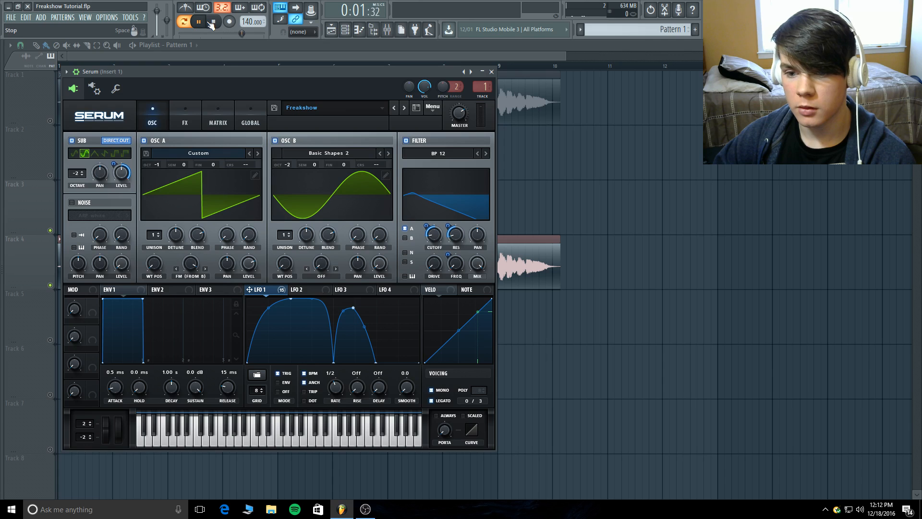
click(213, 22)
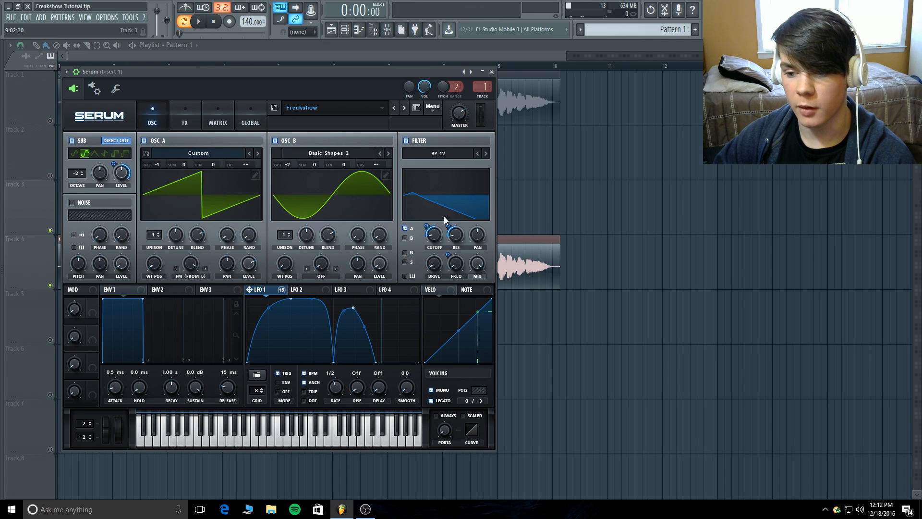
- Examine the filter's resonance setting, its LFO modulation amount and the modulated Freq control
mouse_move(460, 237)
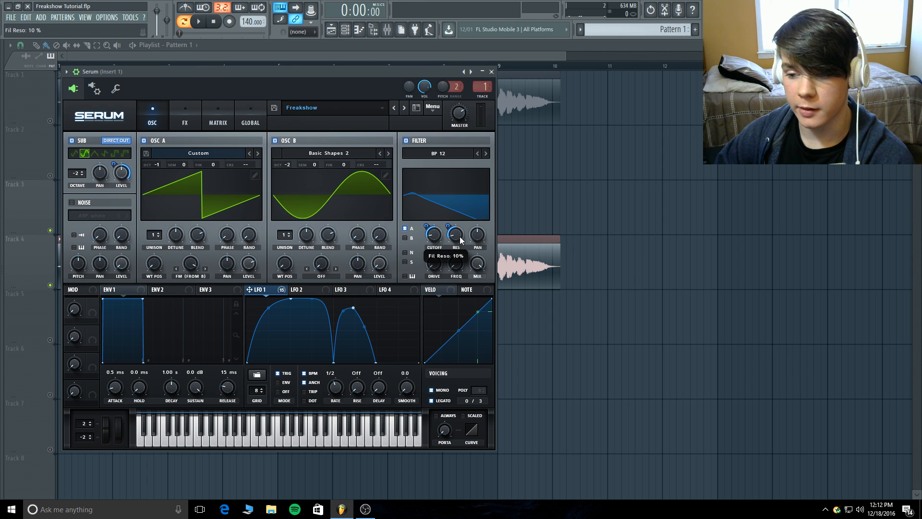
drag(448, 226, 447, 223)
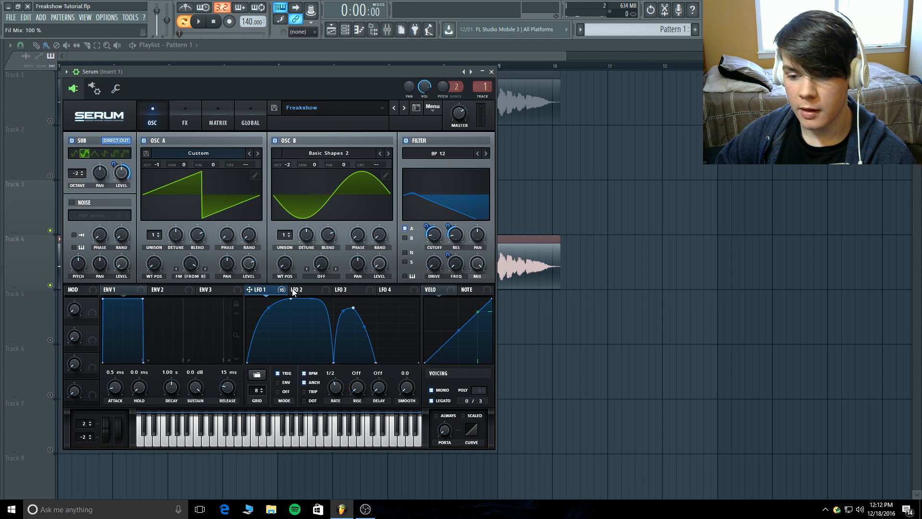
mouse_move(460, 267)
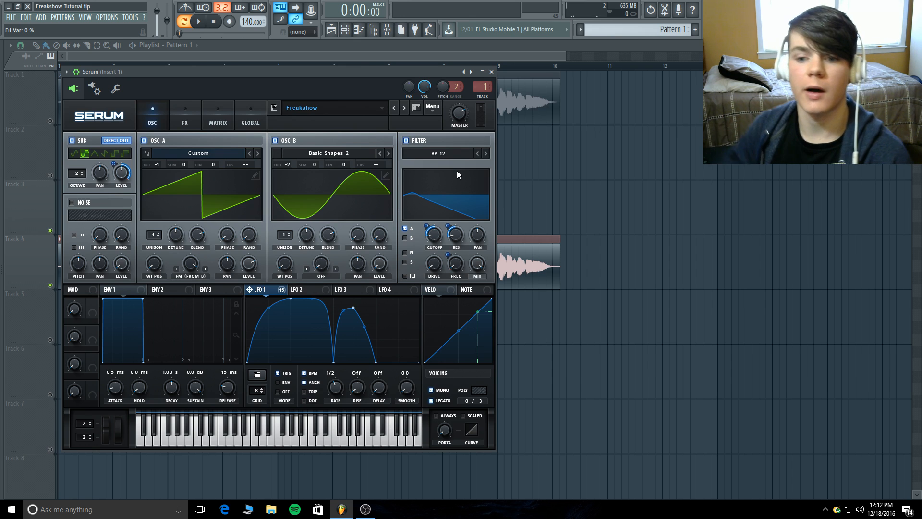
mouse_move(230, 76)
mouse_down()
mouse_move(236, 152)
mouse_move(217, 88)
mouse_move(231, 71)
mouse_up()
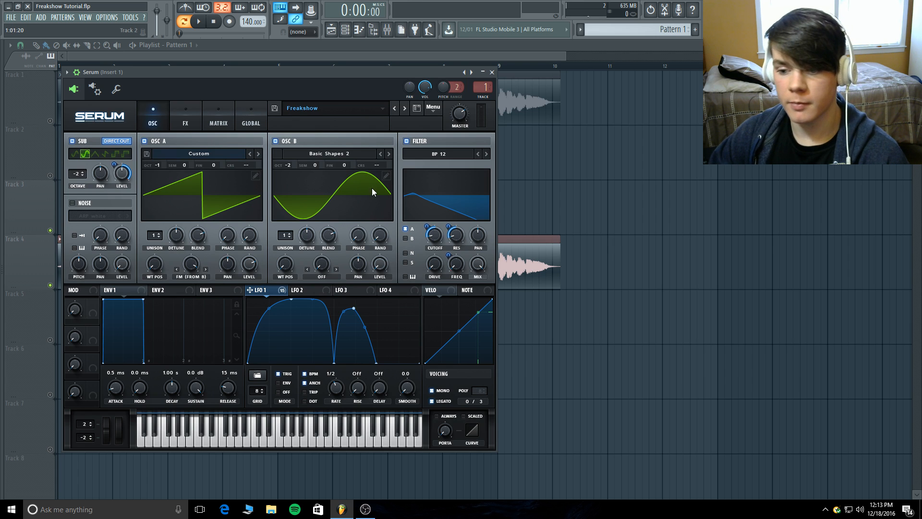
- Turn on the EQ effect, review its Q and modulation amounts, and play the pattern through it
click(187, 119)
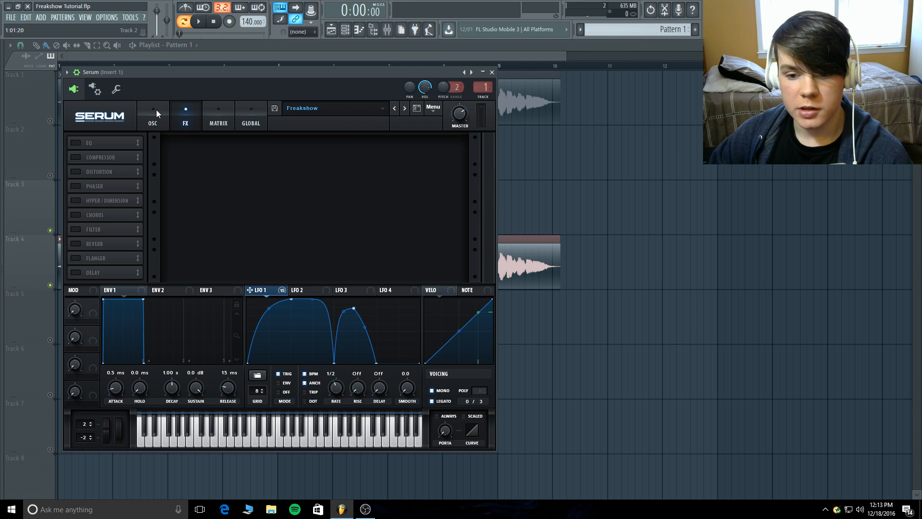
click(74, 142)
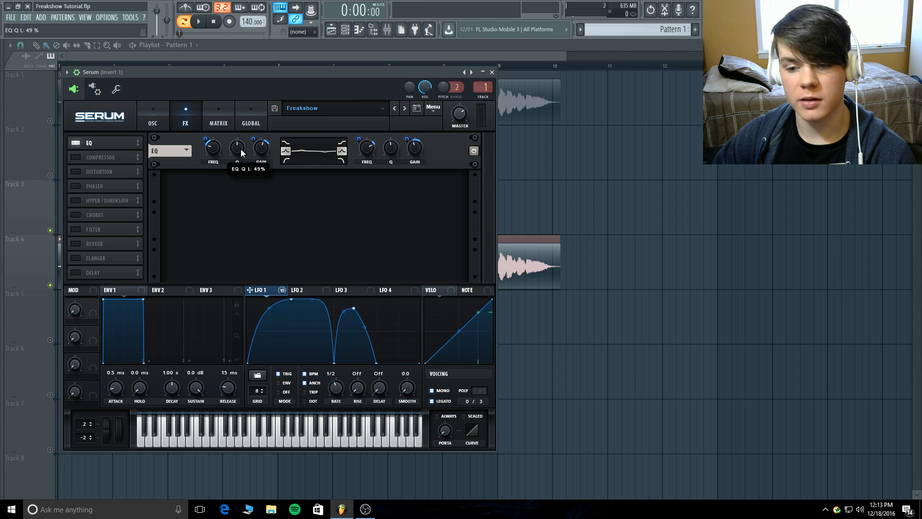
drag(241, 149, 240, 149)
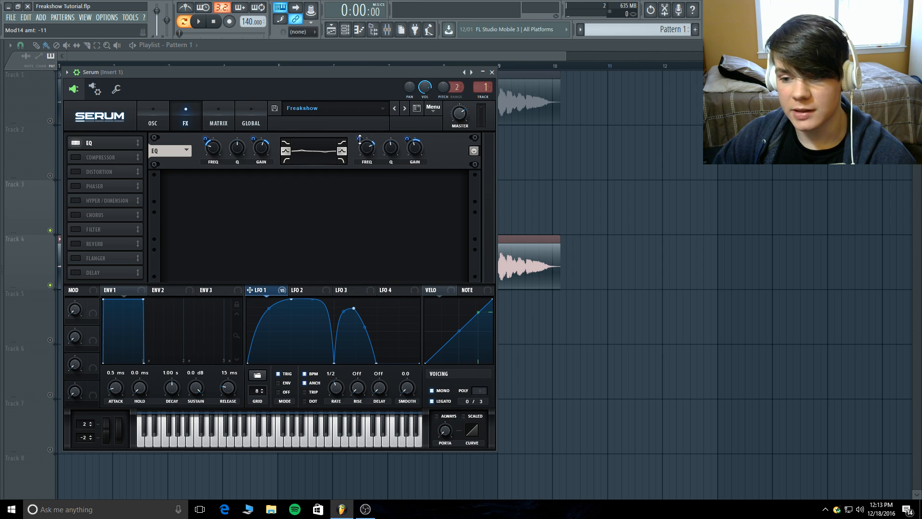
scroll(396, 150, up, 3)
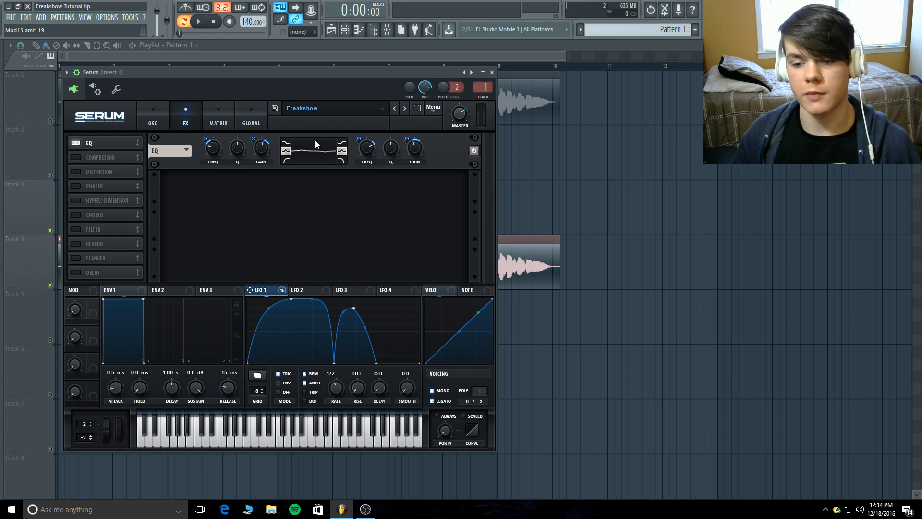
click(198, 21)
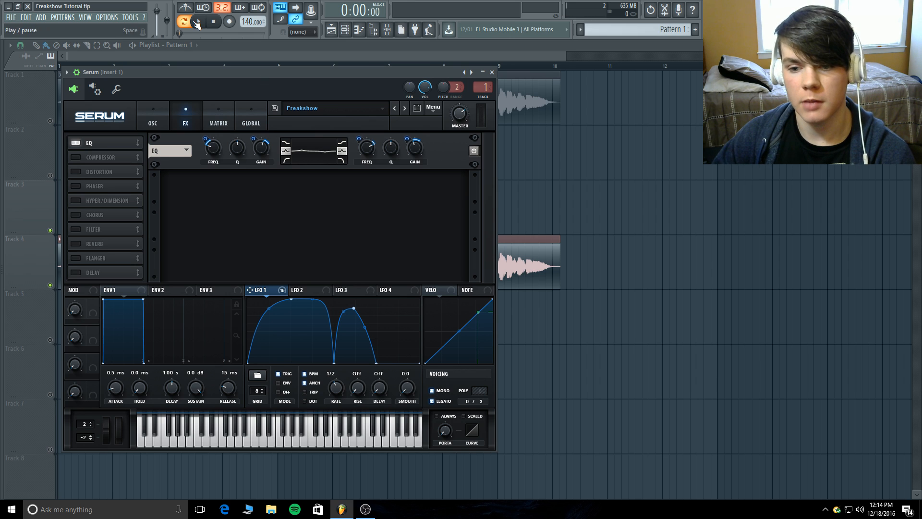
click(213, 22)
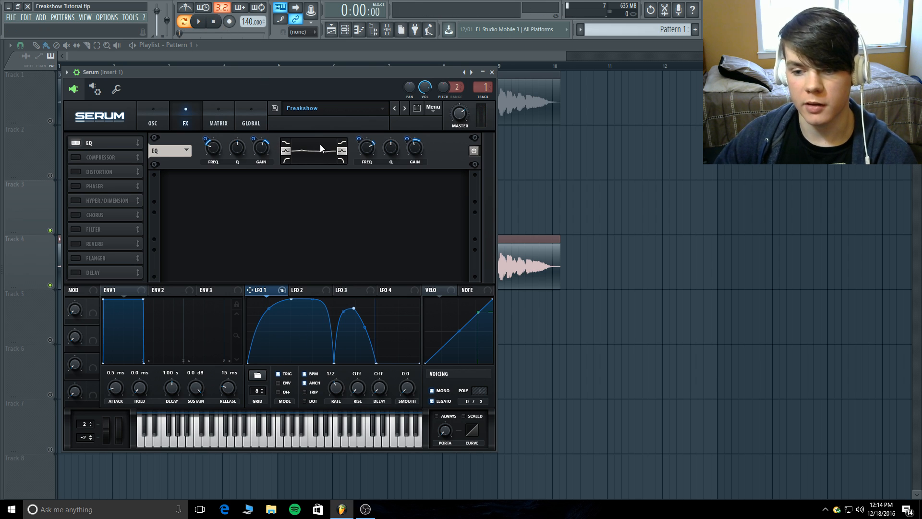
- Turn on the multiband compressor, review its threshold, and play the pattern with it
click(76, 157)
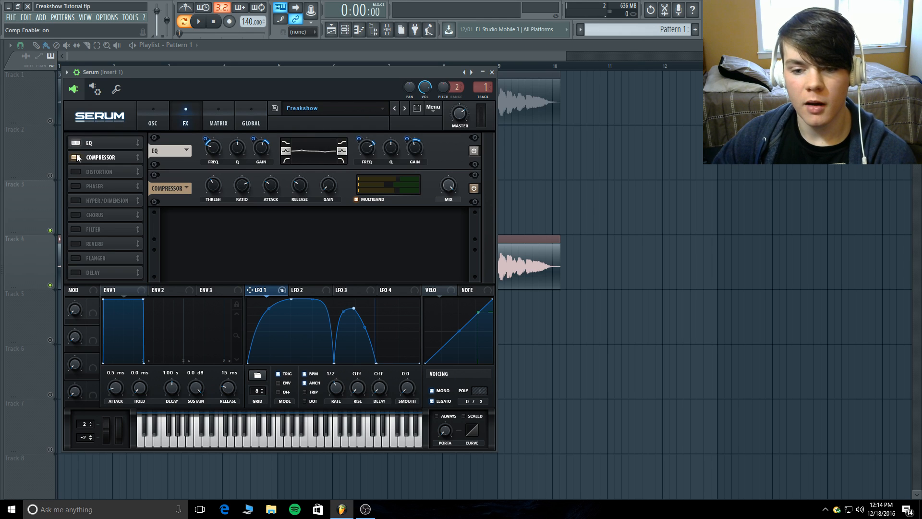
drag(219, 181, 213, 185)
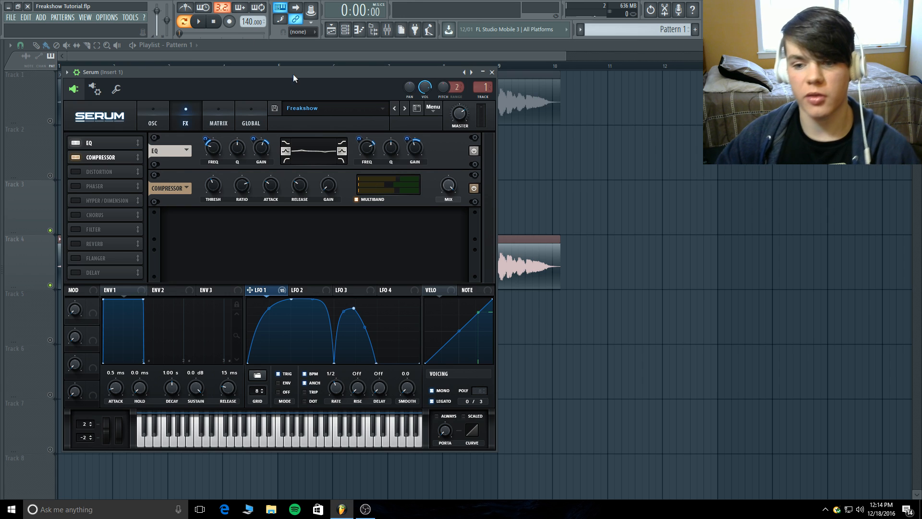
click(202, 23)
click(214, 22)
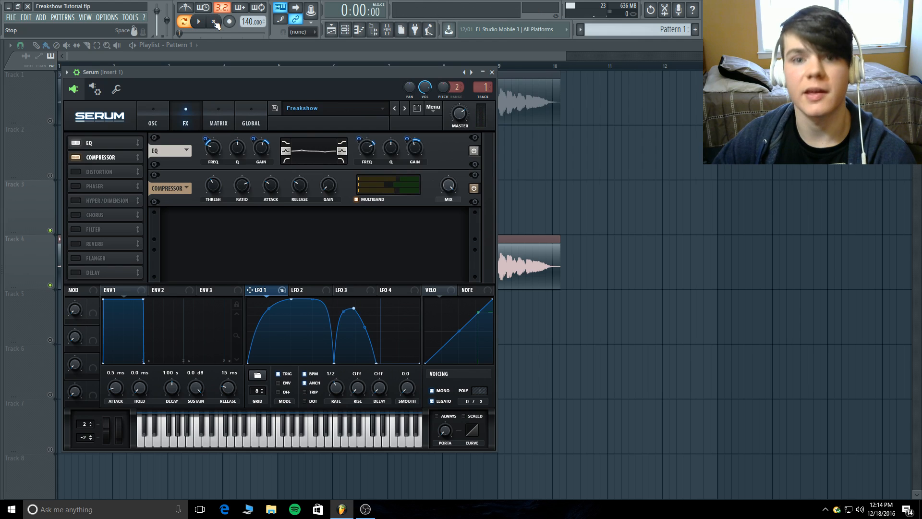
- Turn on the distortion in Zero-Square mode, check its modulated drive, and play the pattern
click(75, 172)
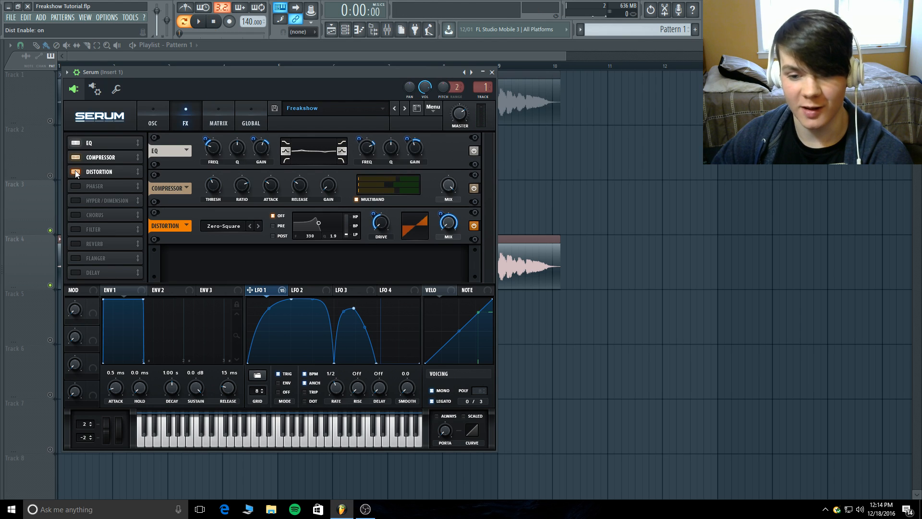
click(232, 226)
click(241, 311)
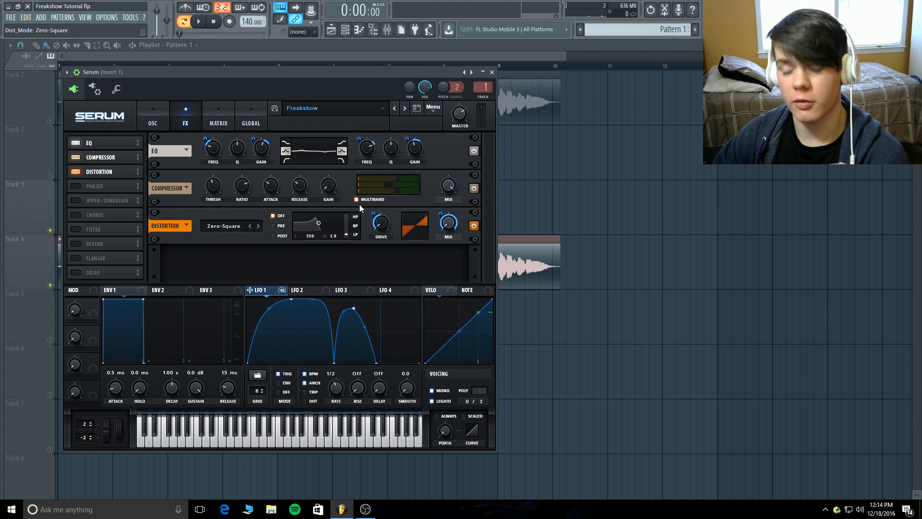
click(382, 223)
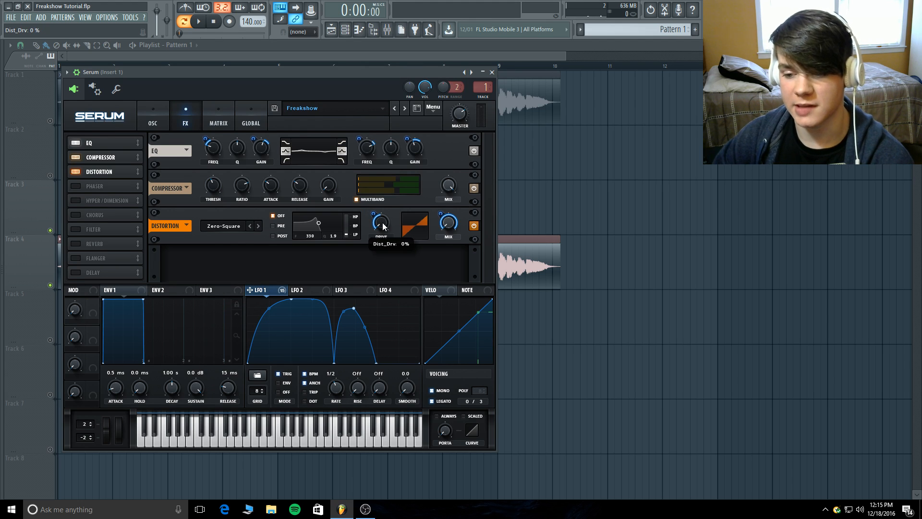
click(202, 24)
click(214, 23)
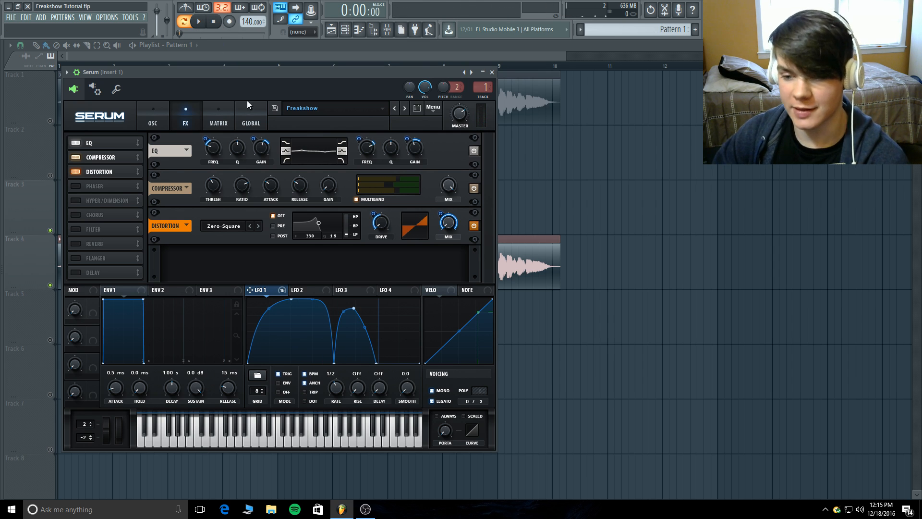
- Turn on the phaser, review its depth, frequency and modulated mix, and play the pattern
click(80, 183)
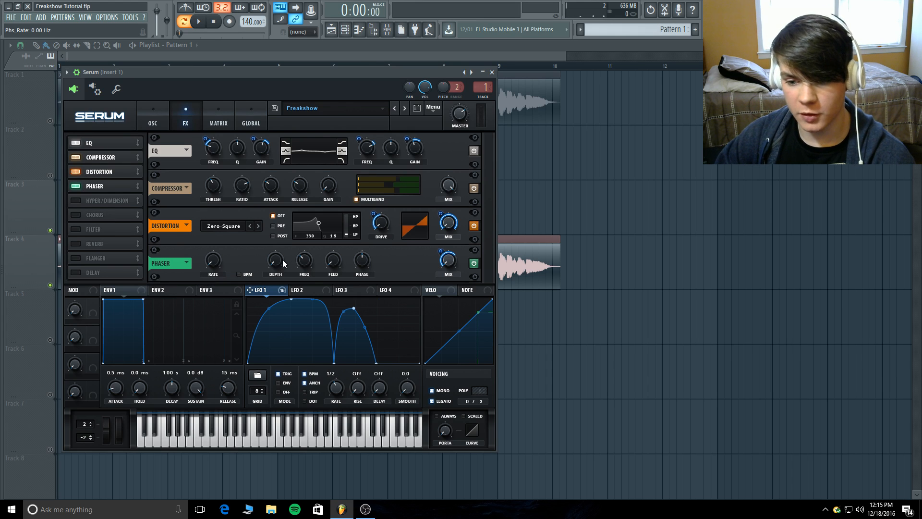
mouse_move(282, 271)
mouse_move(307, 261)
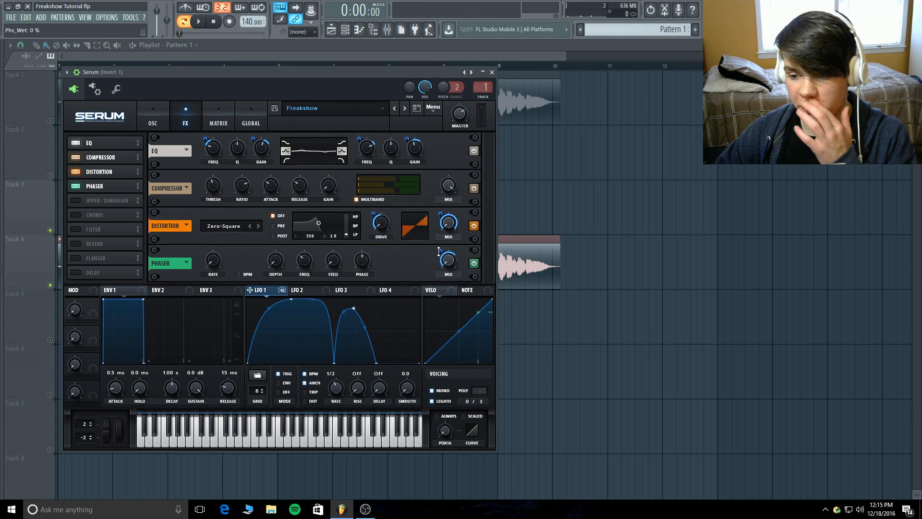
drag(438, 255, 439, 251)
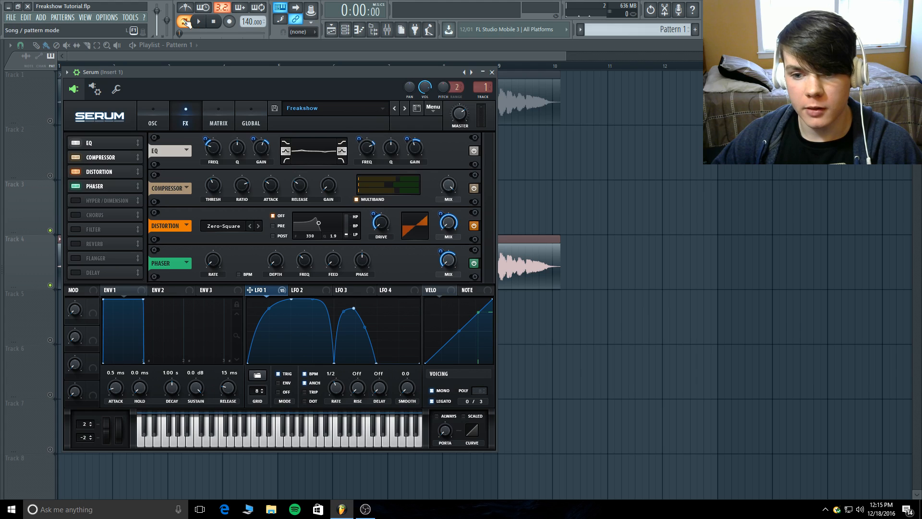
click(198, 21)
click(213, 21)
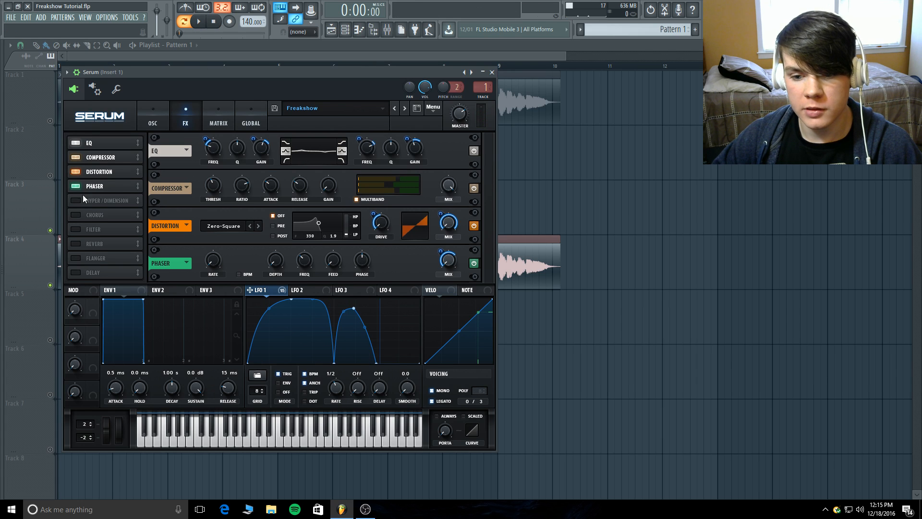
- Play the pattern with the phaser bypassed for comparison and switch the phaser back on
click(76, 186)
click(199, 21)
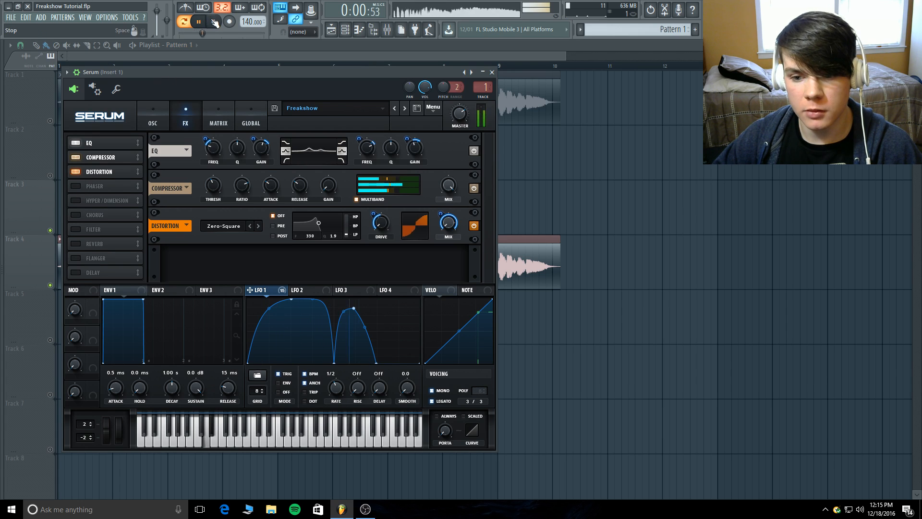
click(77, 186)
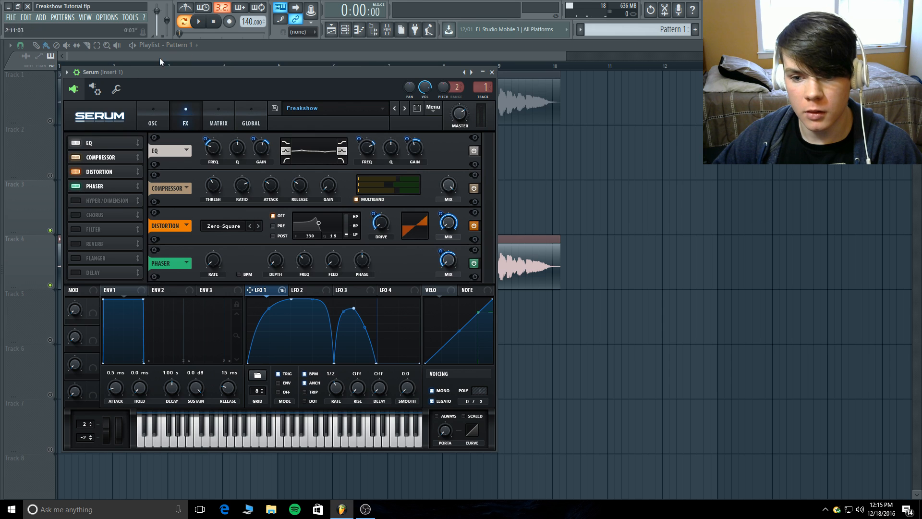
click(213, 21)
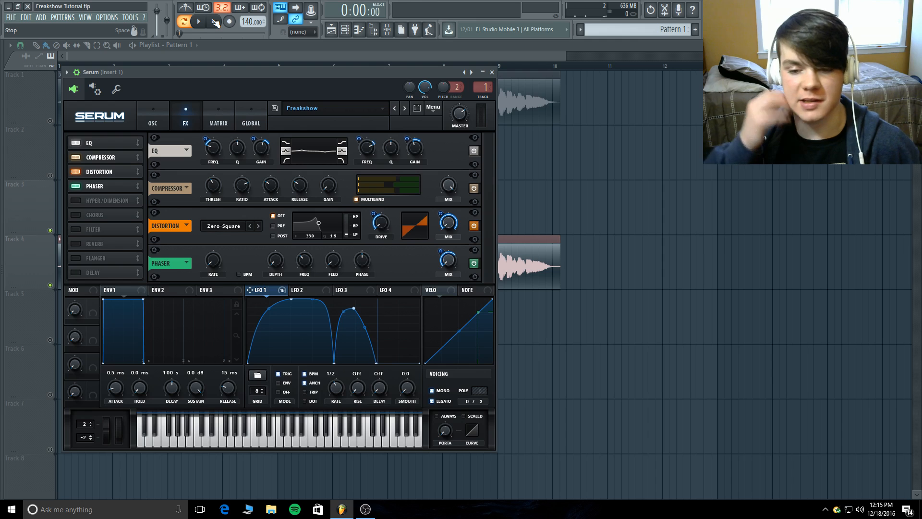
- Turn on the Hyper/Dimension effect, check the Dimension mix and its modulation, and play the pattern
click(76, 201)
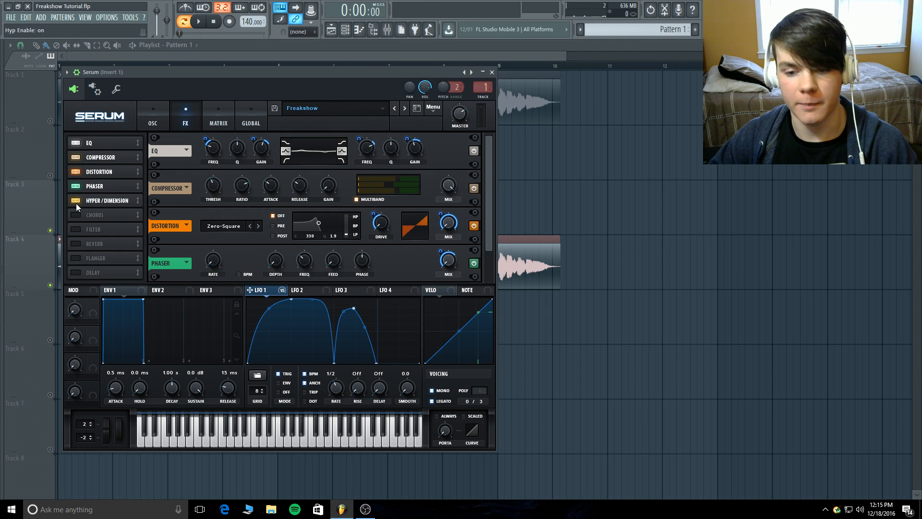
drag(488, 168, 482, 227)
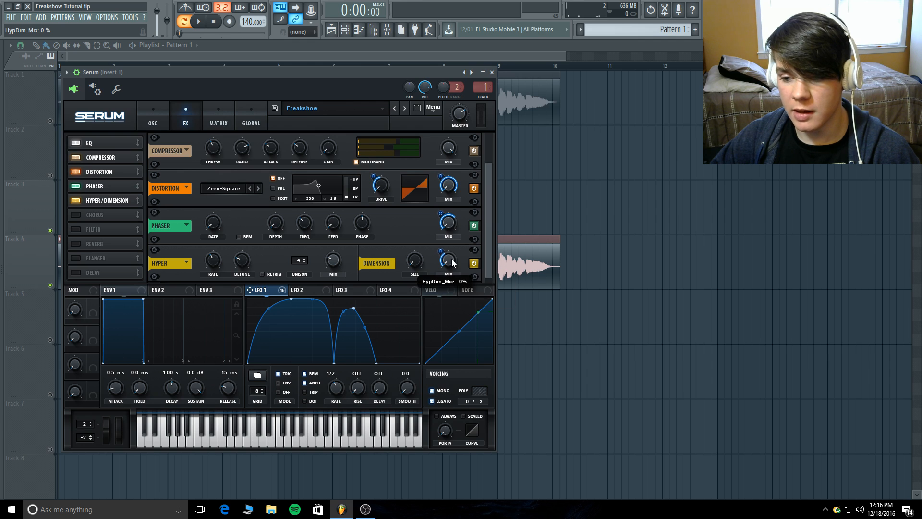
mouse_move(444, 253)
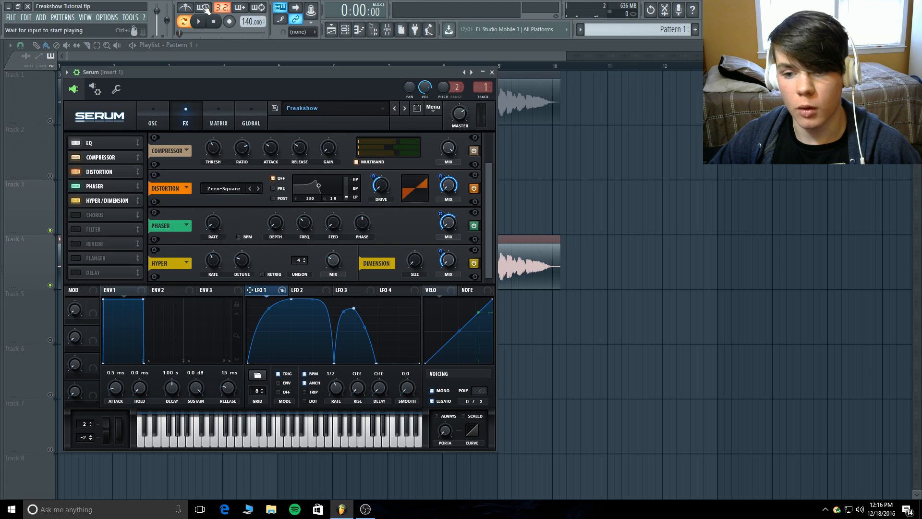
key(space)
click(214, 22)
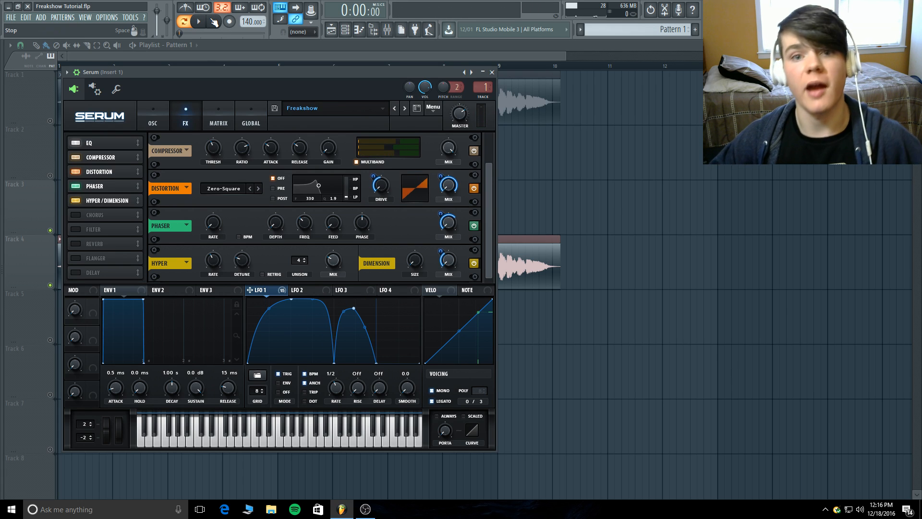
- Turn on the chorus, check its feedback, modulated mix and the LFO 1 destinations, and play the pattern
click(81, 210)
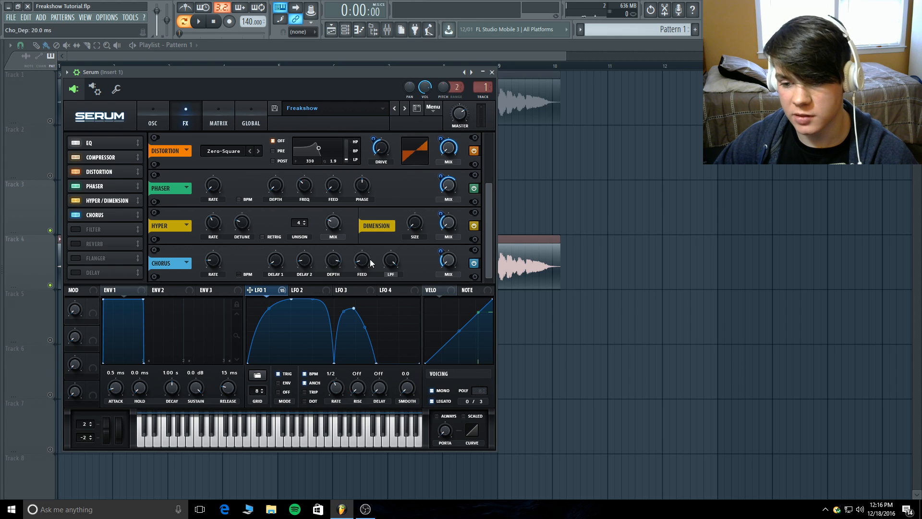
drag(368, 259, 368, 260)
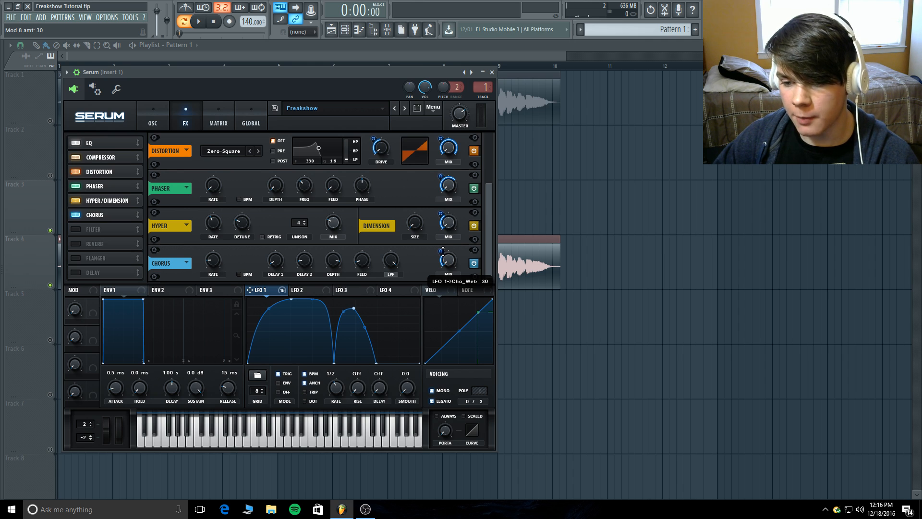
right_click(276, 289)
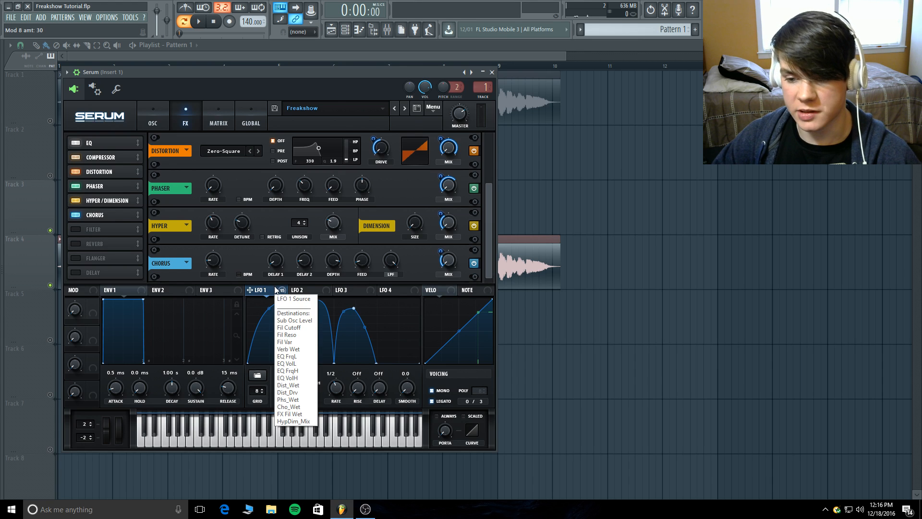
click(295, 263)
click(199, 21)
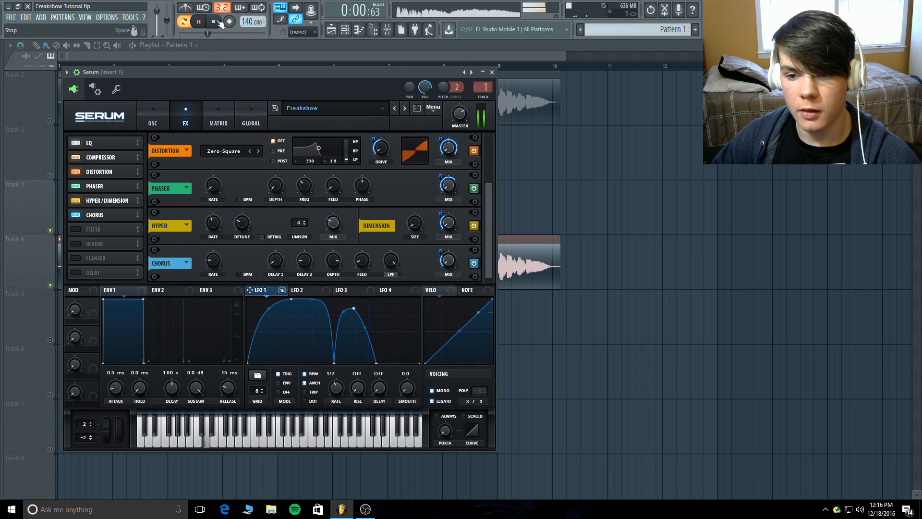
click(217, 22)
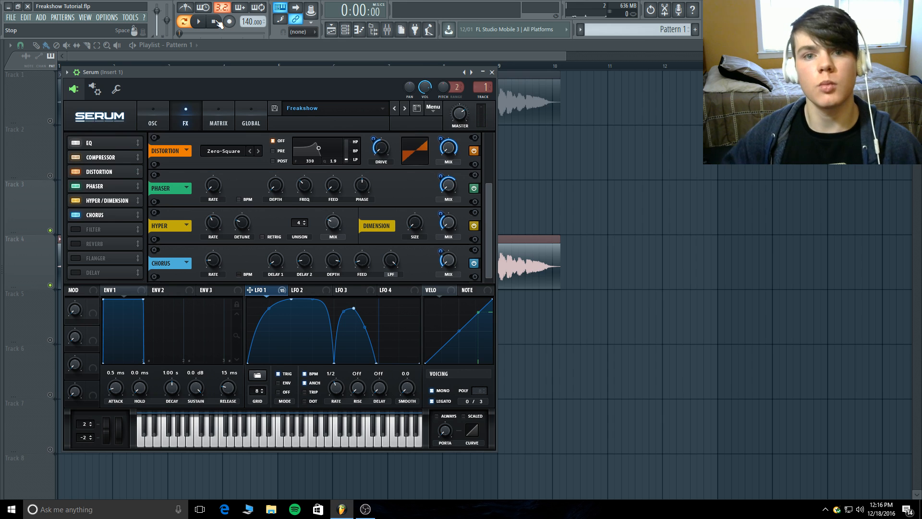
- Turn on the effects-chain filter in Reverb mode and check its cutoff and resonance
click(78, 228)
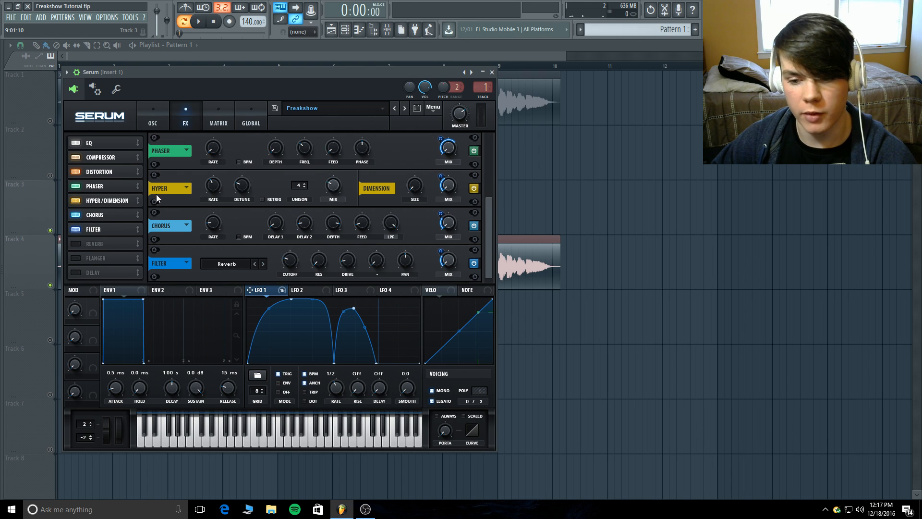
click(291, 263)
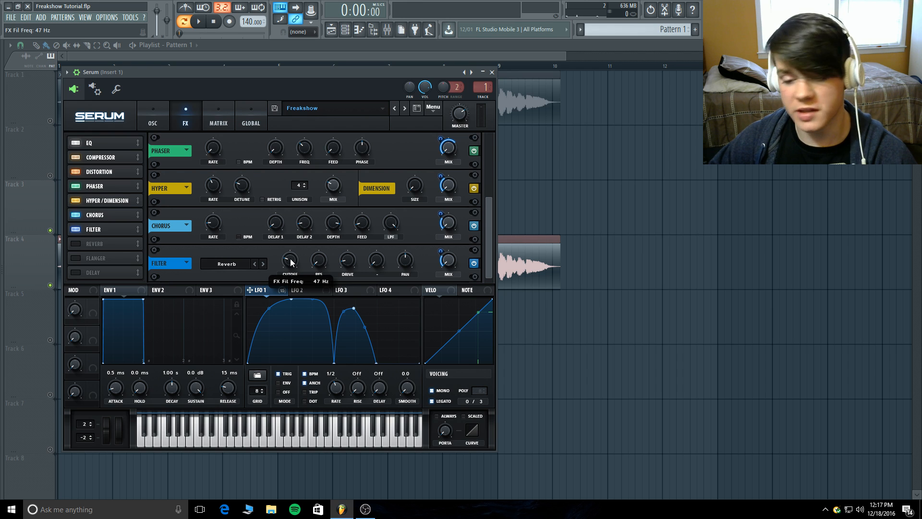
click(319, 263)
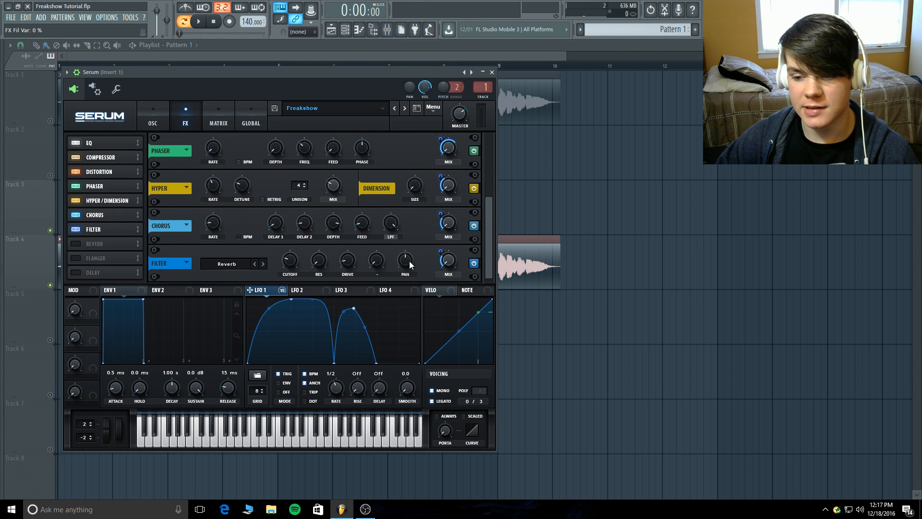
mouse_move(409, 261)
mouse_down()
mouse_move(411, 244)
mouse_move(408, 252)
mouse_up()
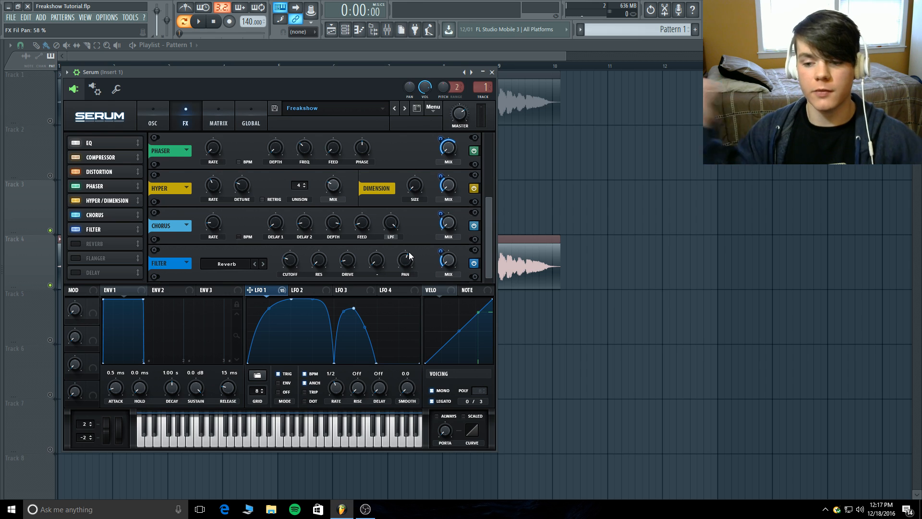
right_click(408, 255)
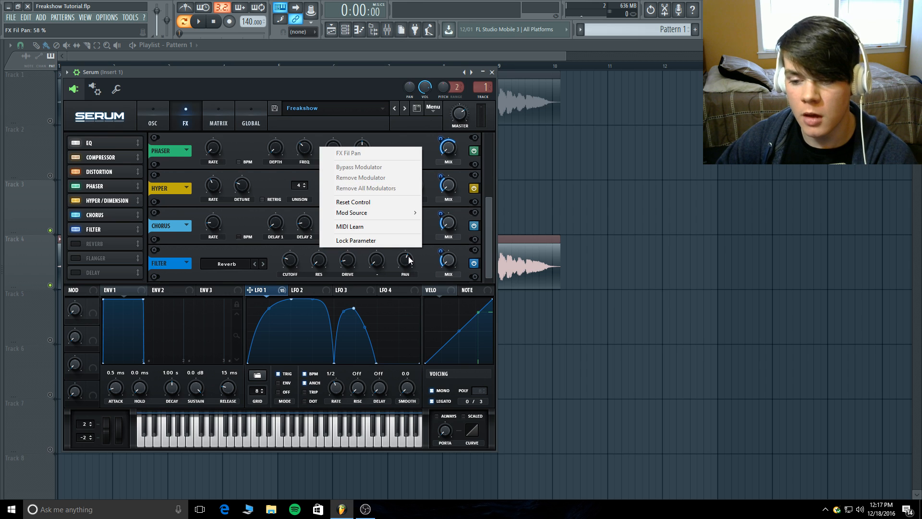
click(358, 202)
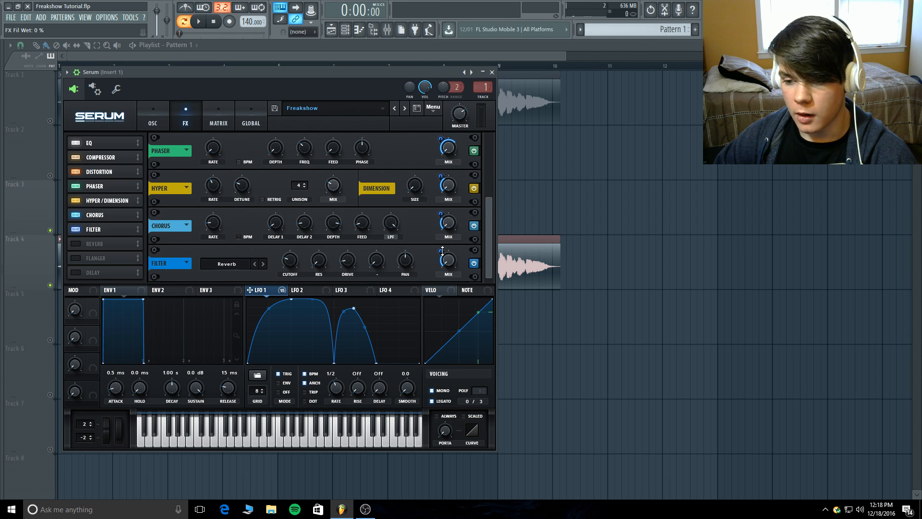
- Check the LFO 1 modulation on the effects filter's mix and play the pattern
mouse_move(443, 250)
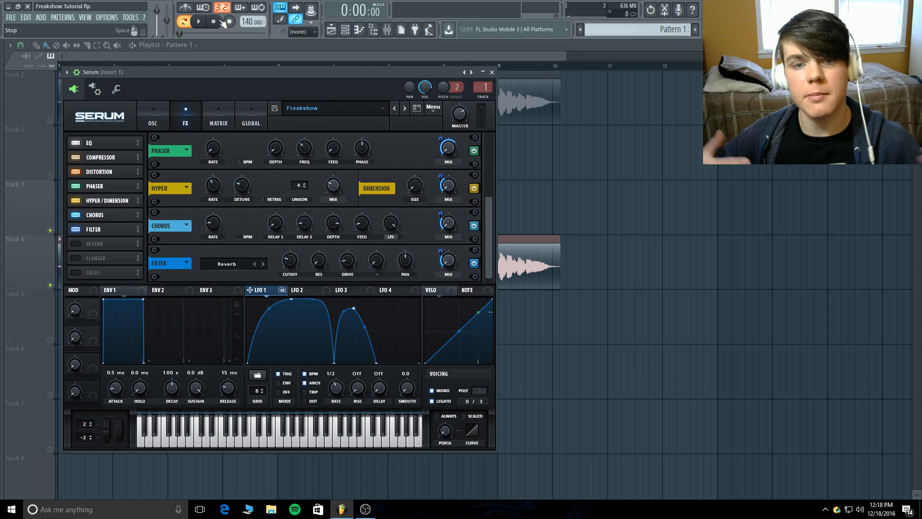
click(202, 21)
key(space)
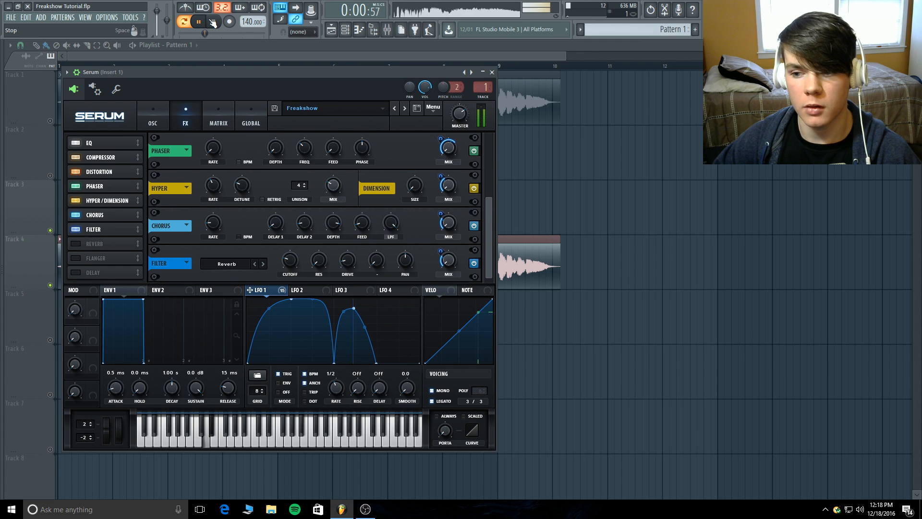
- Play the pattern with the effects filter bypassed, switch the filter back on and play it again for comparison
click(92, 223)
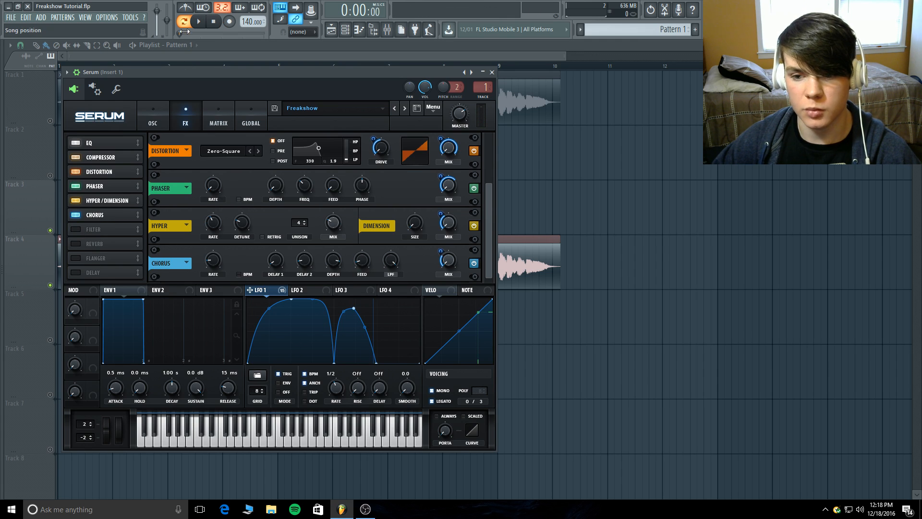
key(space)
click(78, 229)
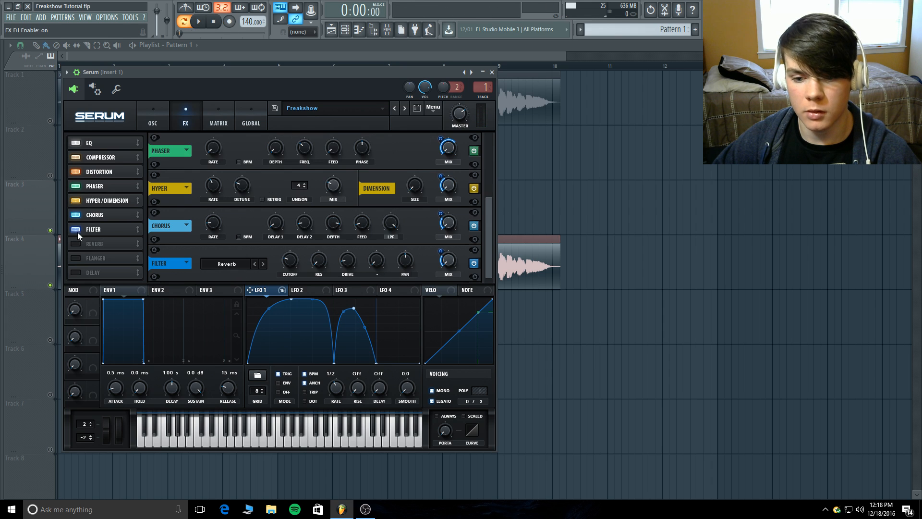
click(210, 22)
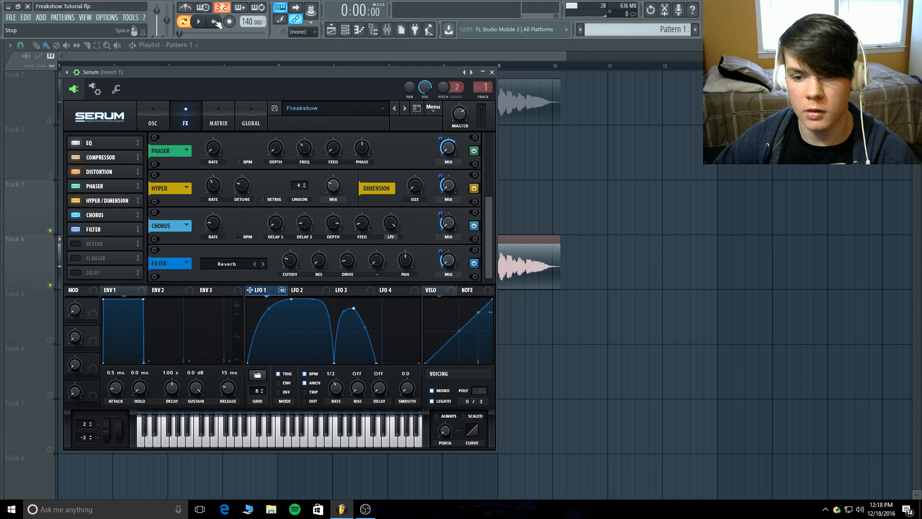
- Turn on the reverb in Hall mode and review its high cut, spin, spin depth and modulated mix
click(78, 242)
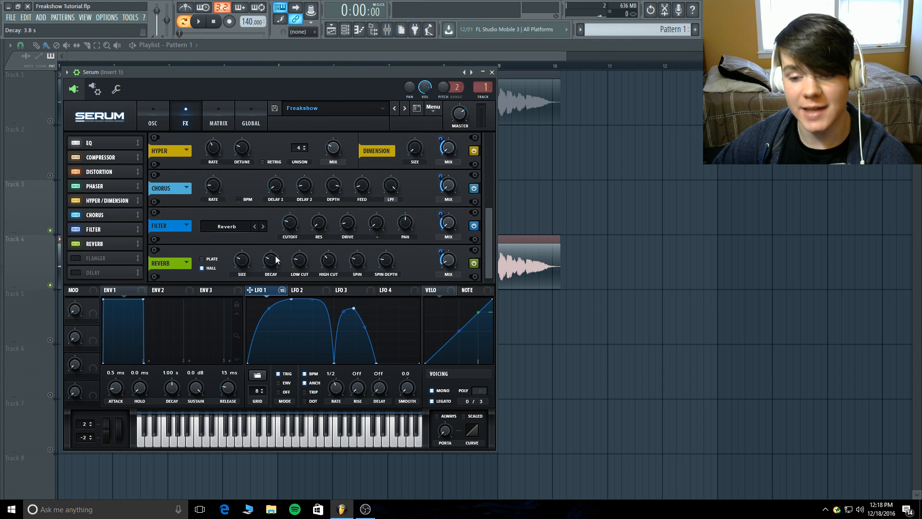
click(330, 261)
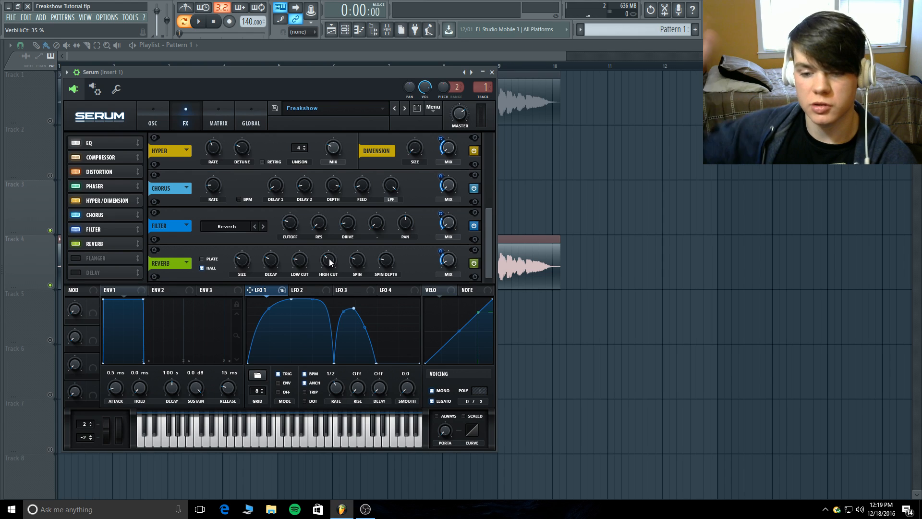
mouse_move(356, 267)
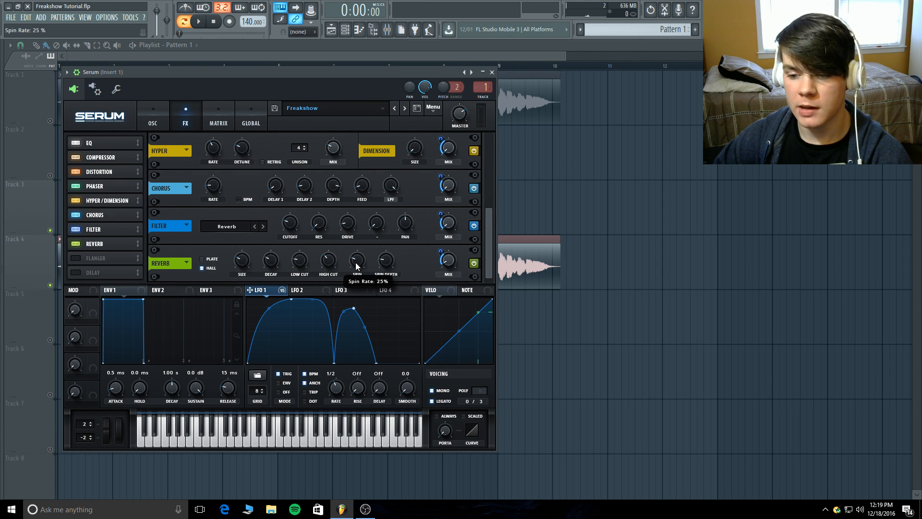
mouse_move(384, 265)
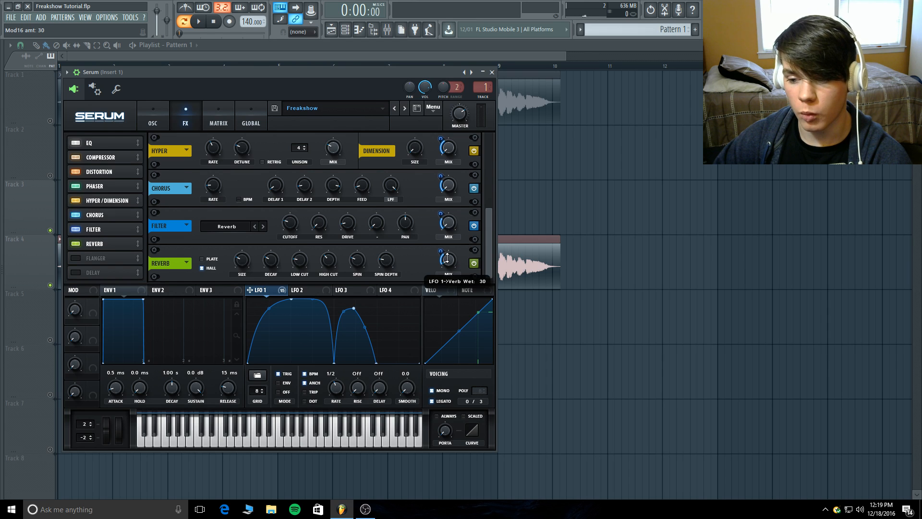
mouse_move(442, 250)
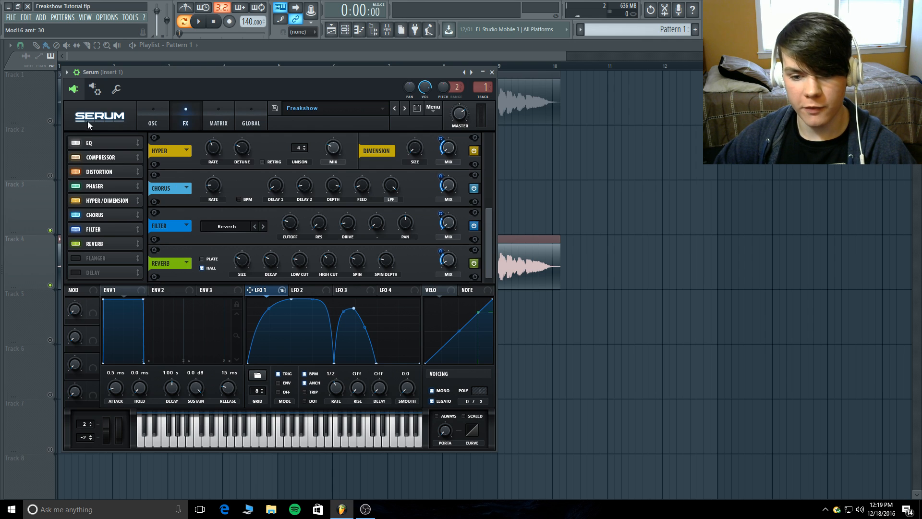
- Return to the oscillator view and play the pattern with the complete effects chain
click(165, 107)
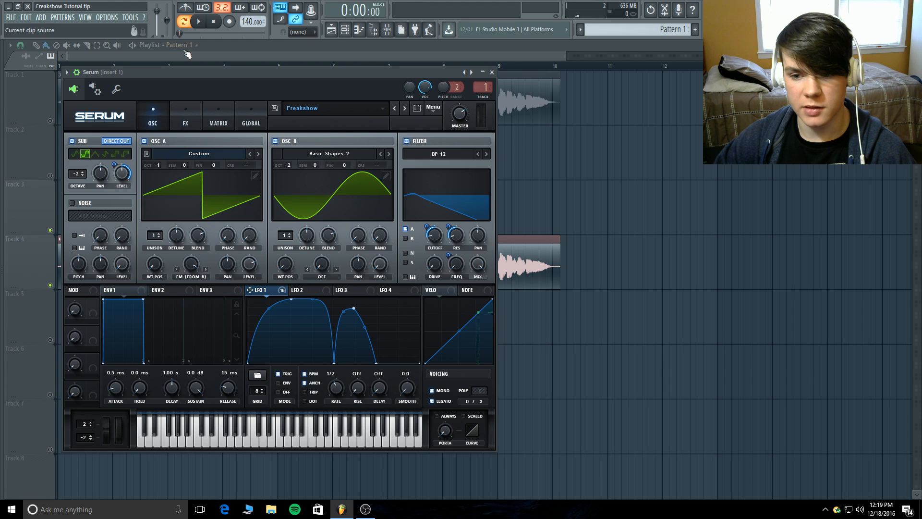
click(198, 21)
click(214, 21)
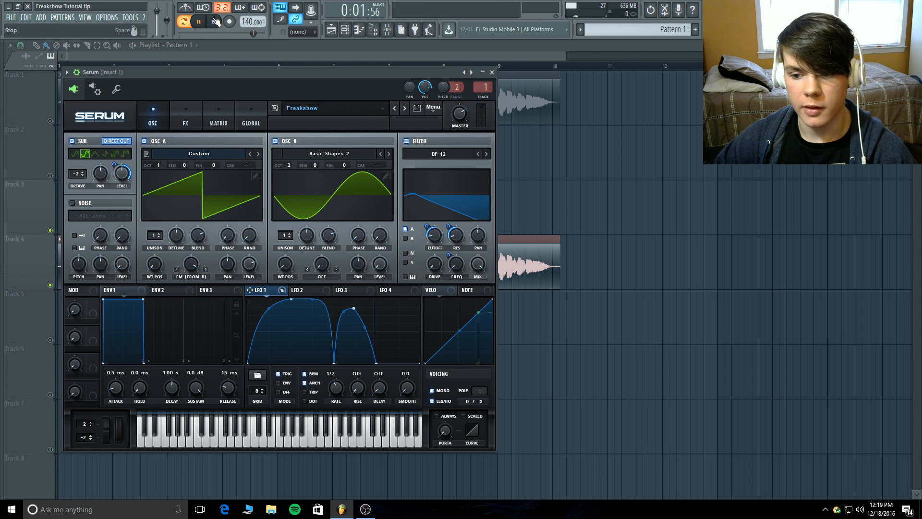
- Hide the Serum window and play the playlist arrangement from just after bar 2 to hear the bass within the track
click(289, 58)
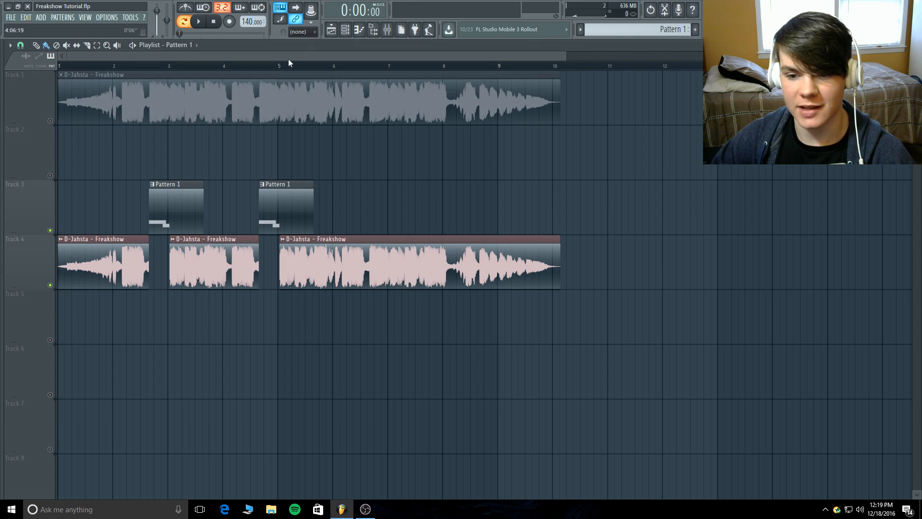
click(124, 68)
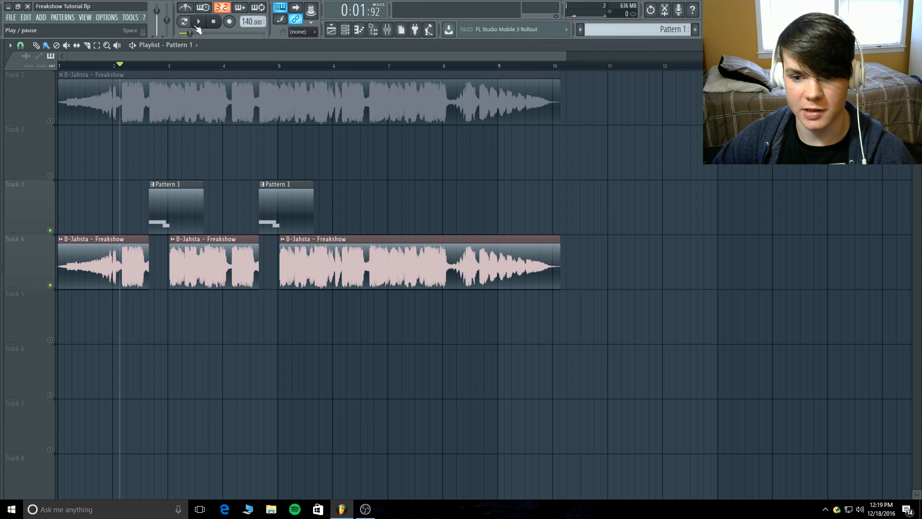
click(197, 21)
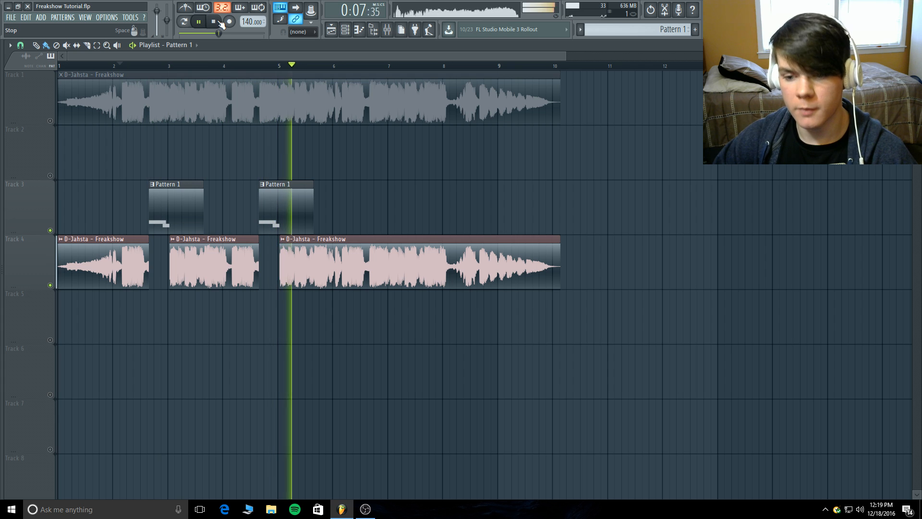
click(220, 22)
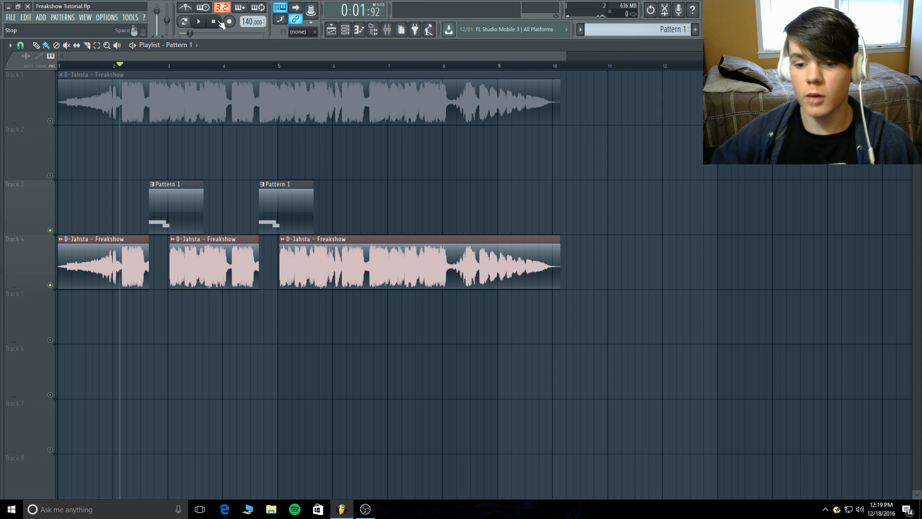
- Minimize FL Studio, open the Sound Design Requests document in Word and dismiss the subscription notice
click(8, 7)
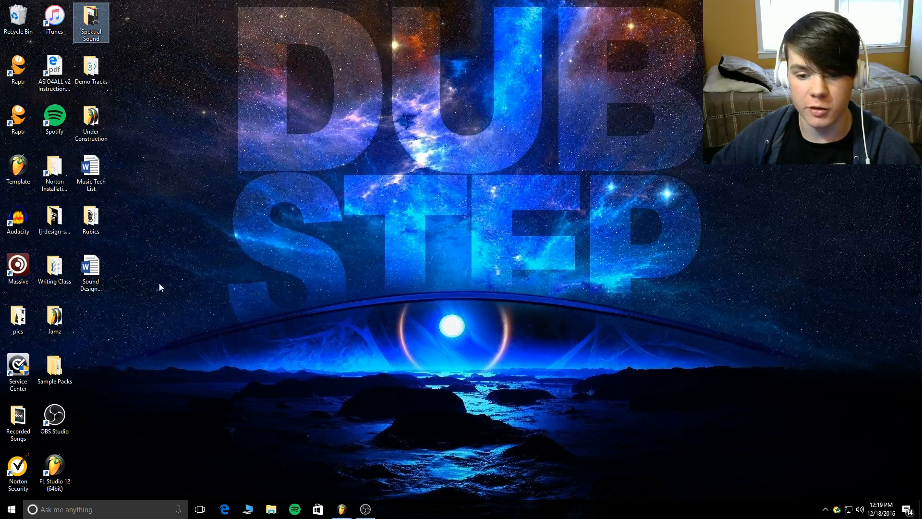
double_click(100, 269)
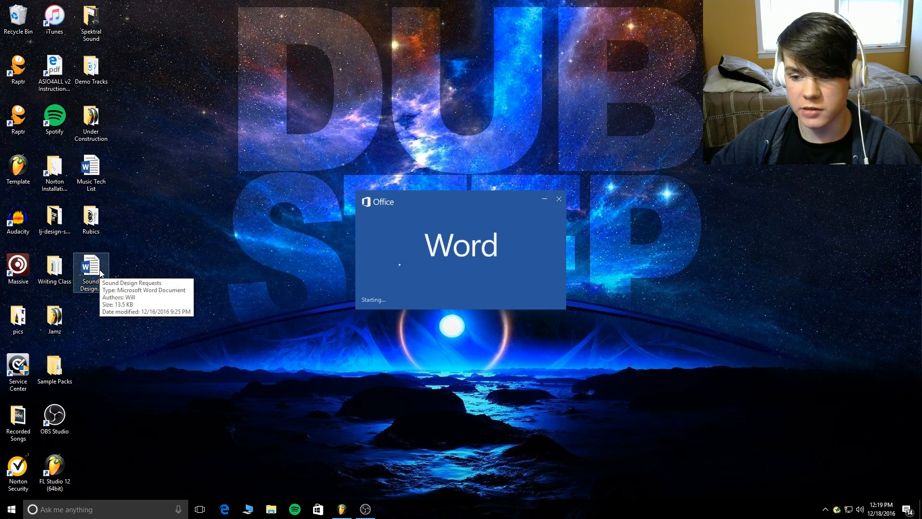
scroll(379, 176, down, 4)
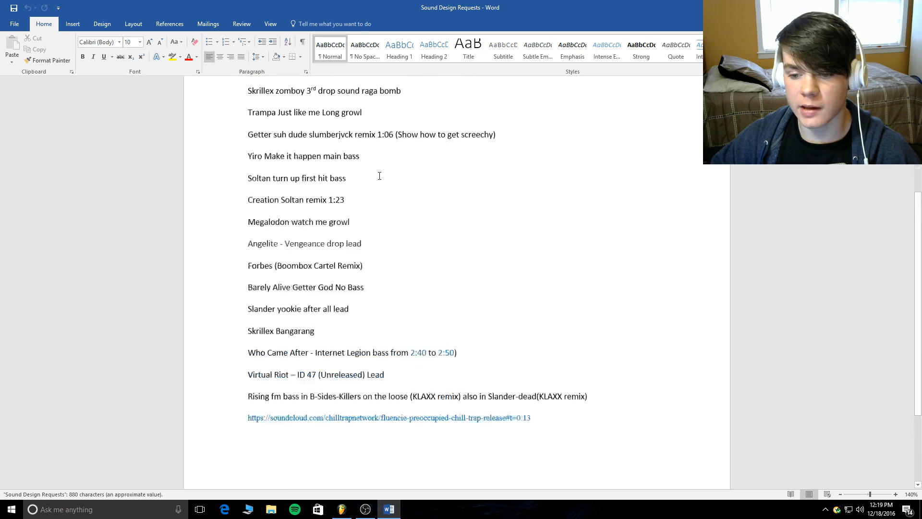
scroll(379, 175, up, 3)
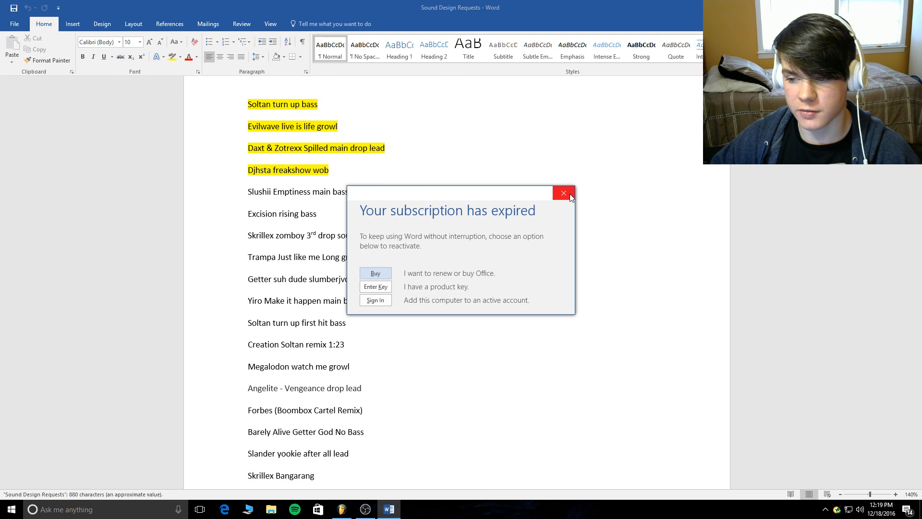
click(564, 191)
- Review the list of requested sounds, both highlighted and remaining entries, and close the document
scroll(417, 202, down, 3)
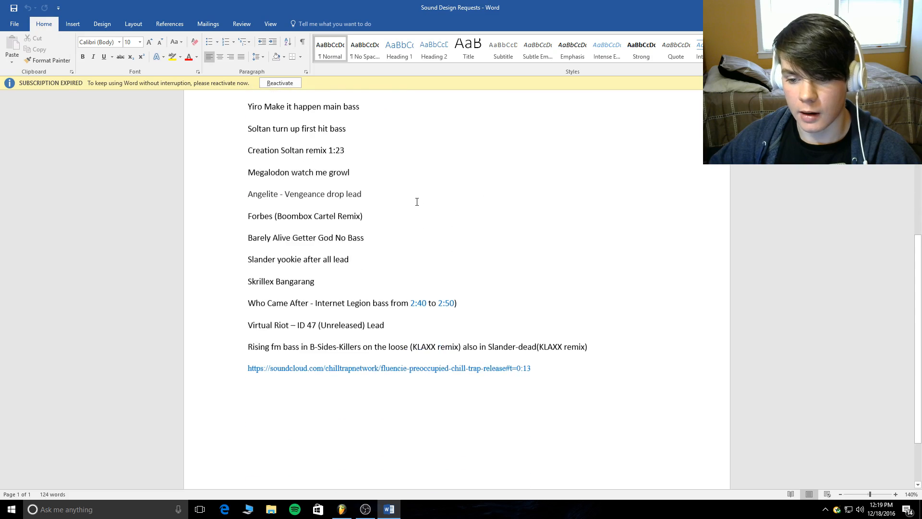
scroll(417, 201, up, 2)
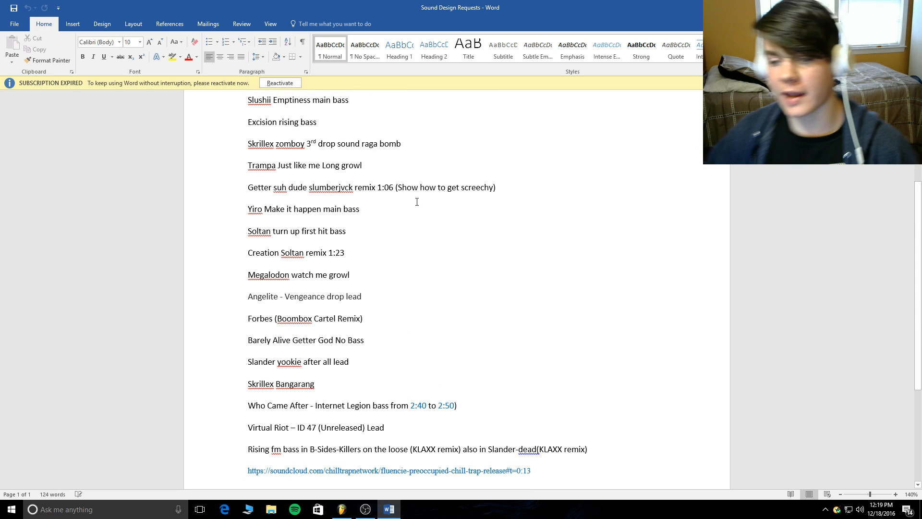
scroll(417, 202, up, 1)
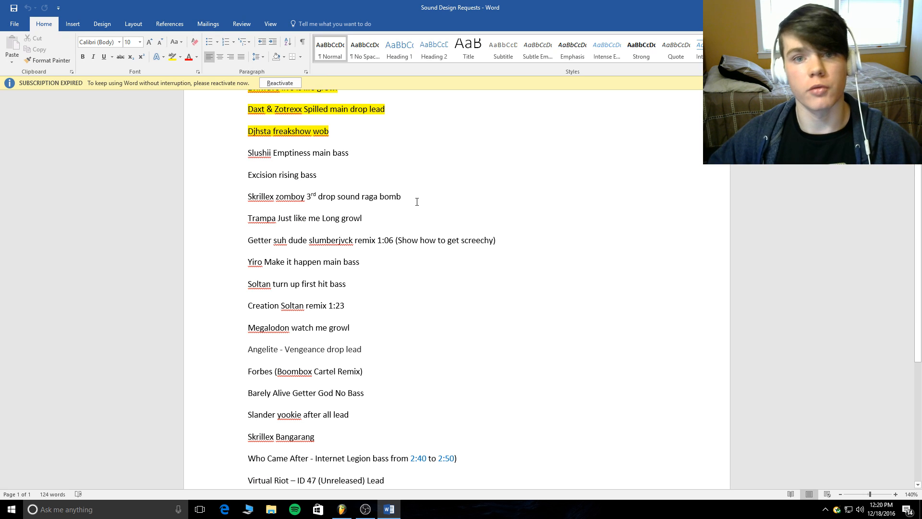
scroll(417, 201, down, 1)
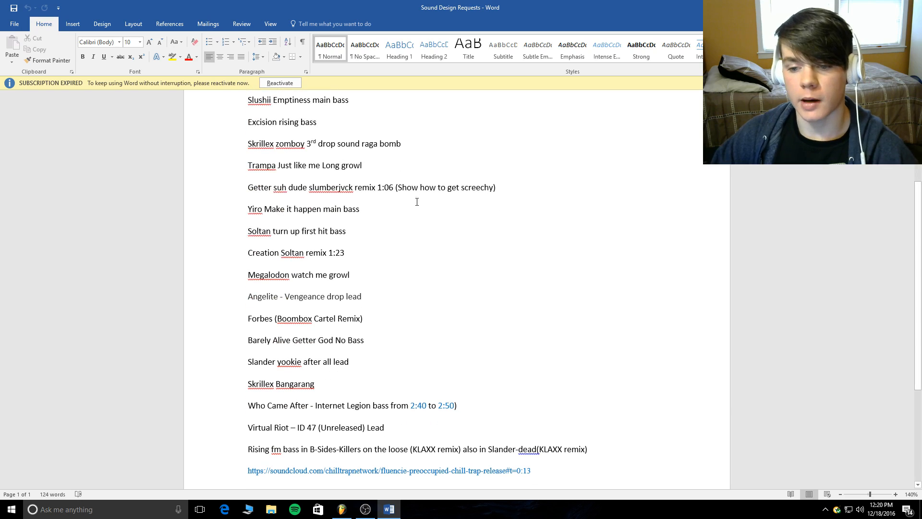
scroll(485, 207, down, 1)
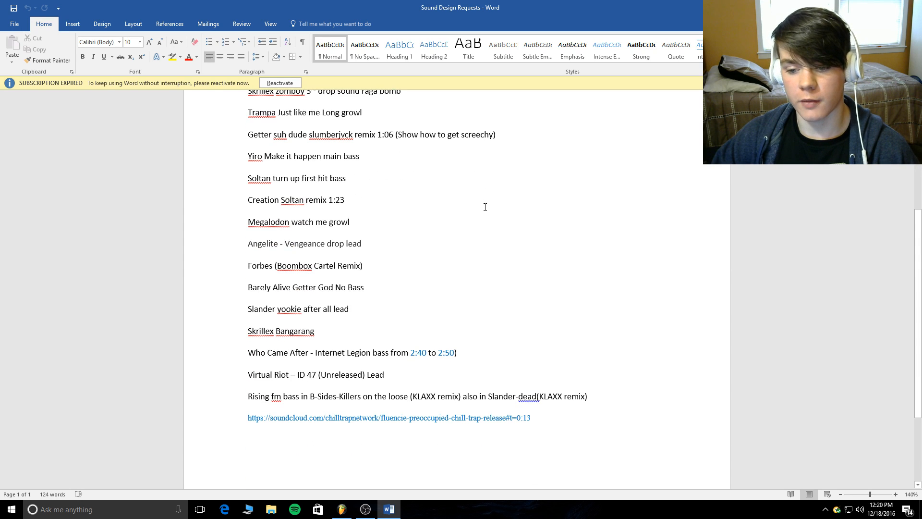
scroll(485, 207, up, 1)
scroll(434, 294, up, 2)
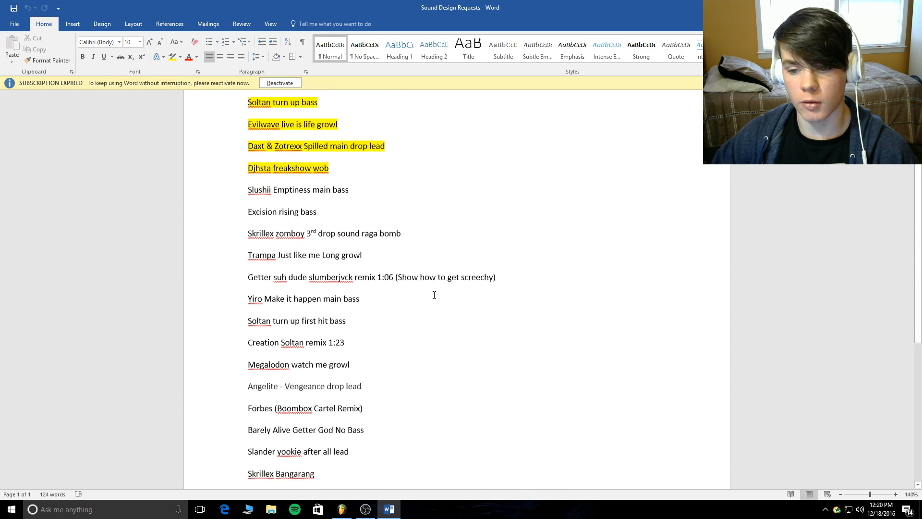
scroll(451, 222, down, 1)
scroll(451, 229, down, 1)
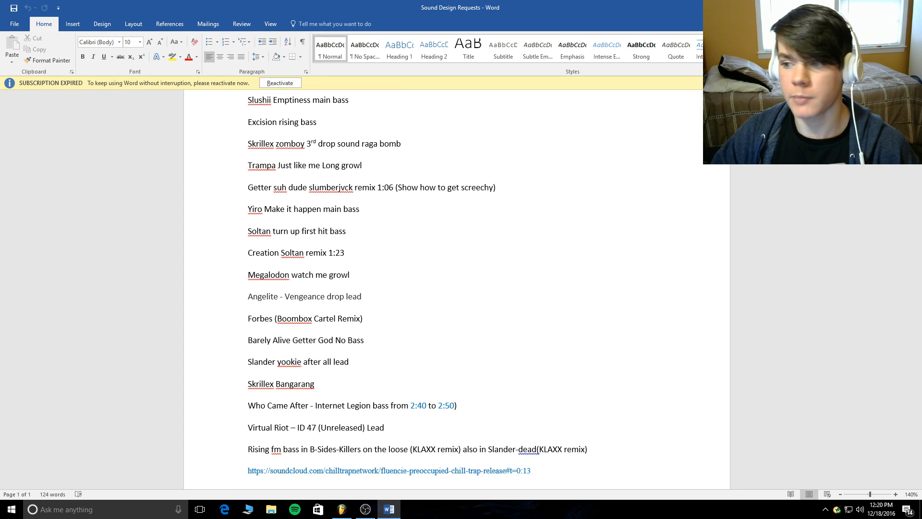
key(alt+F4)
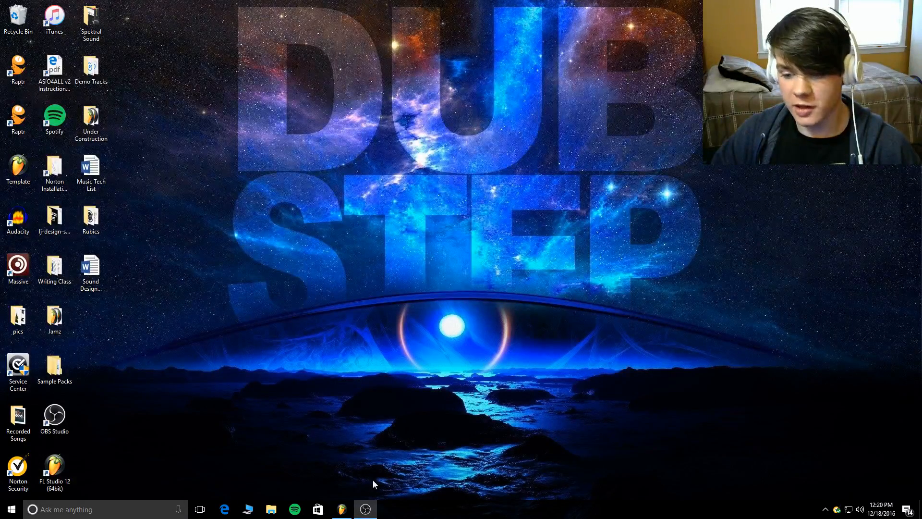